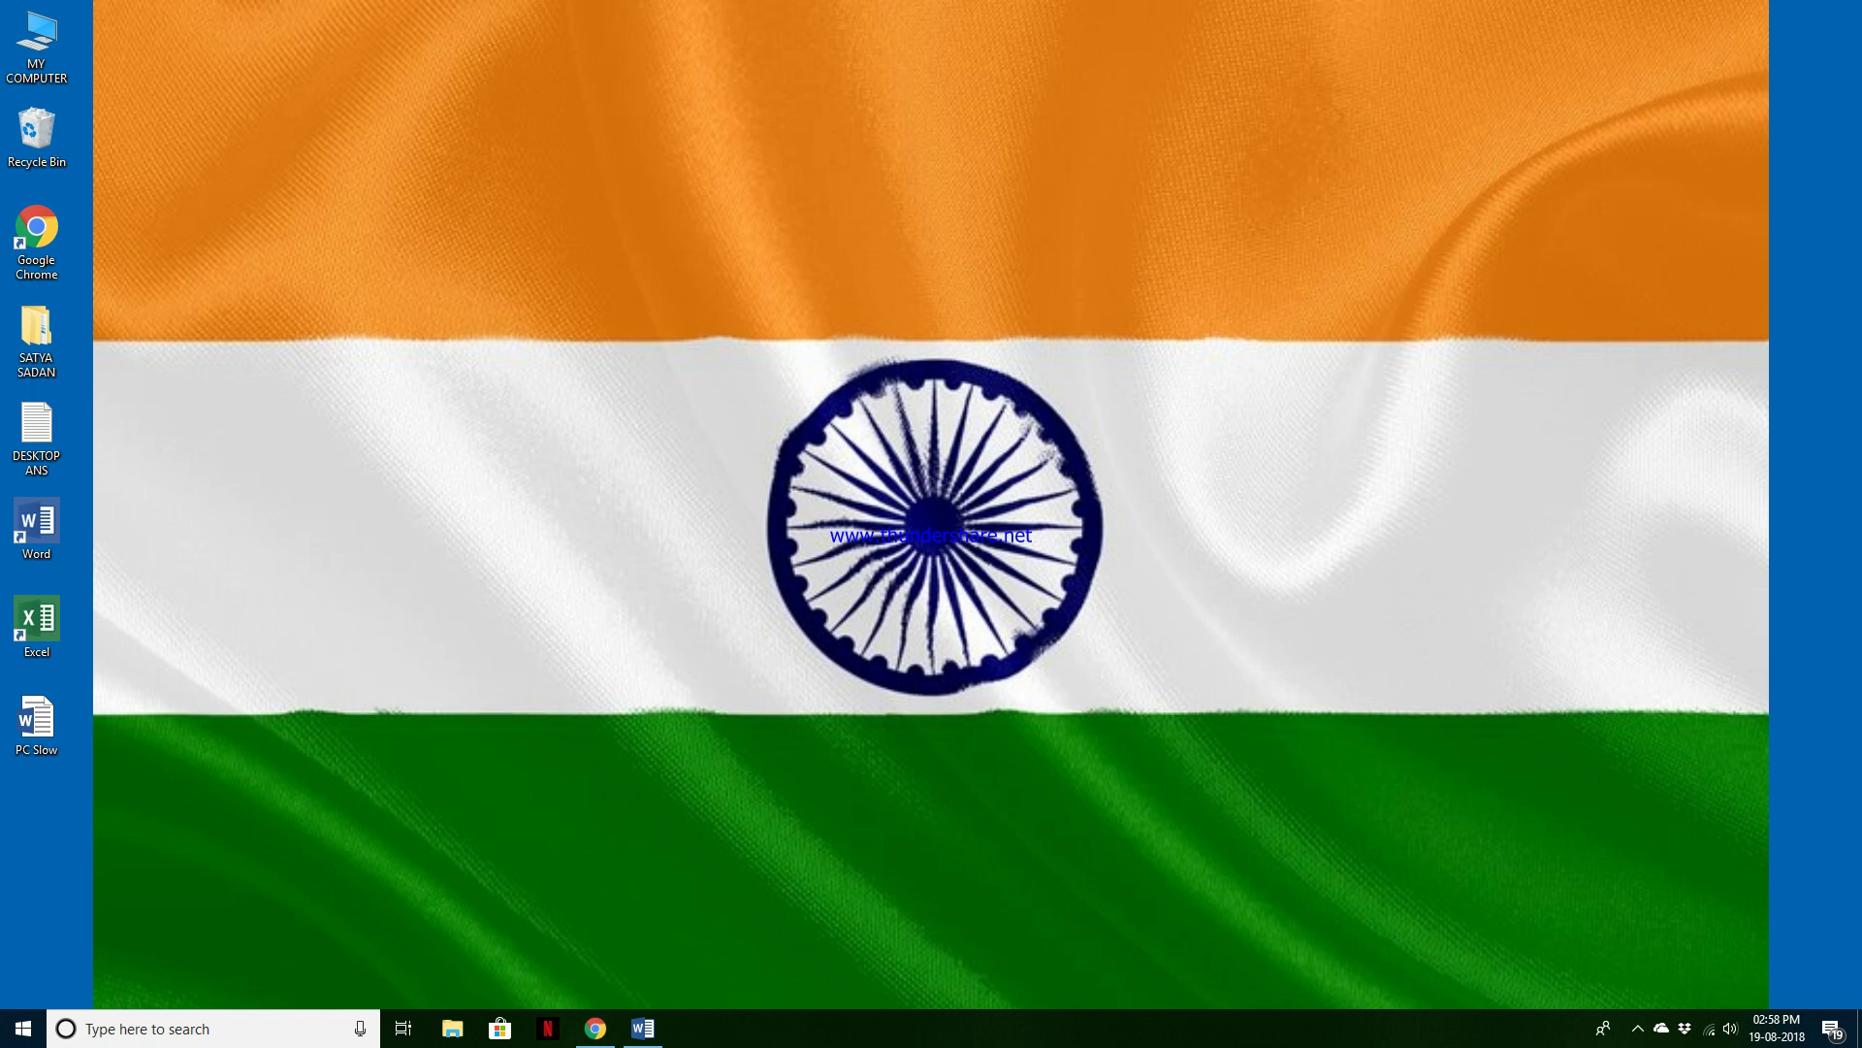
Restore the minimized 'PC Slow' Word document from the taskbar.
{"action": "left_click", "coordinate": [642, 1028]}
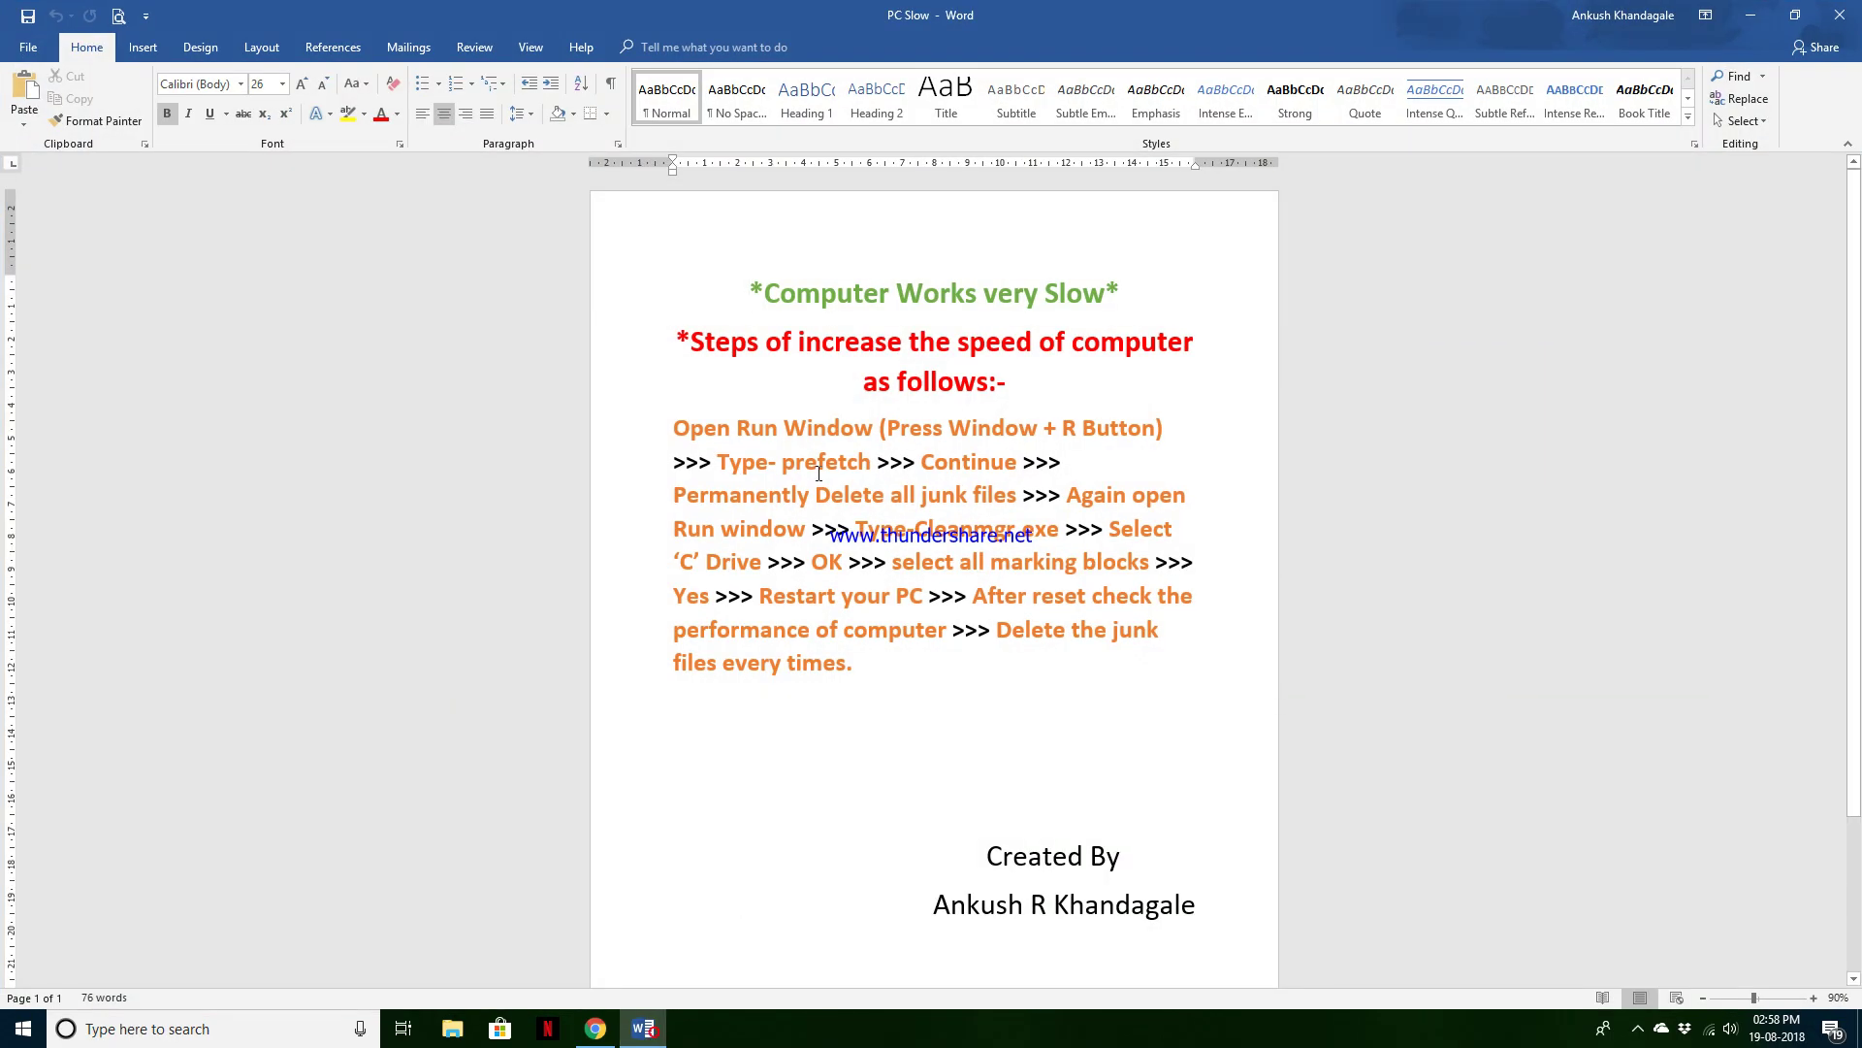
{"action": "left_click_drag", "start_coordinate": [675, 428], "coordinate": [871, 677]}
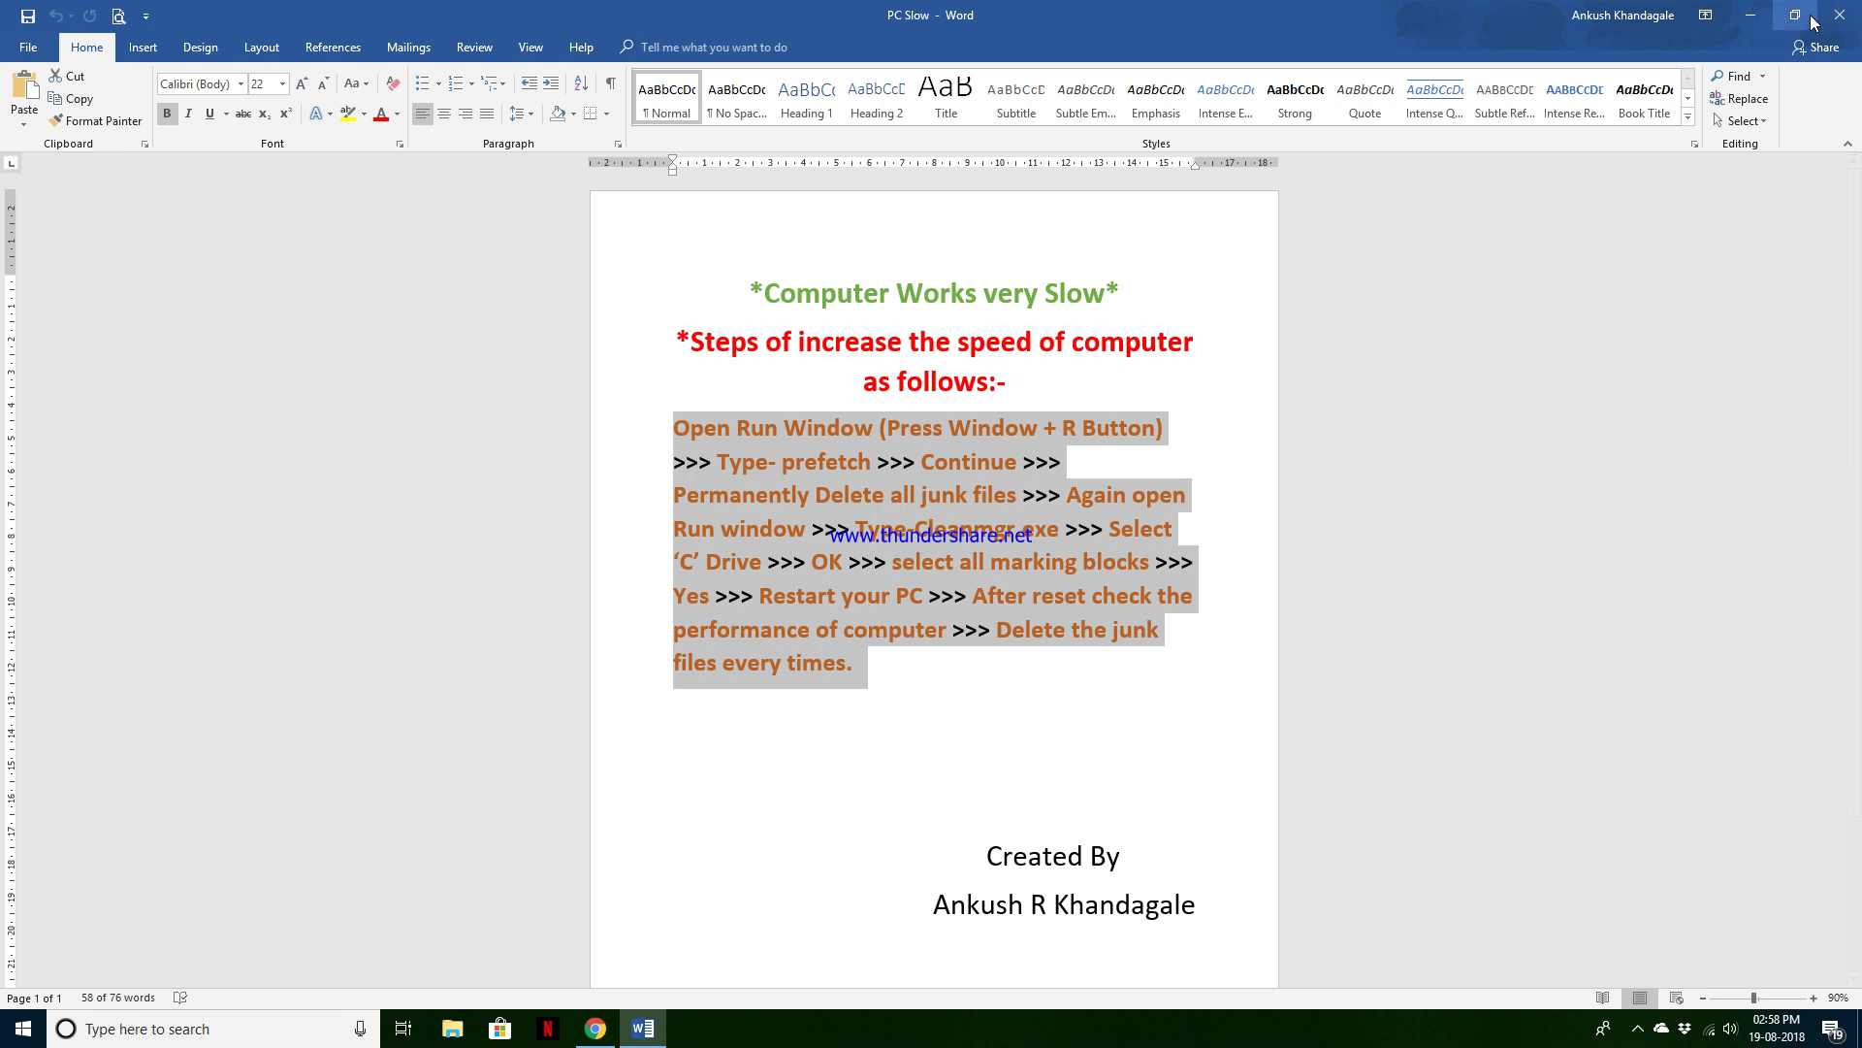
{"action": "left_click", "coordinate": [1164, 687]}
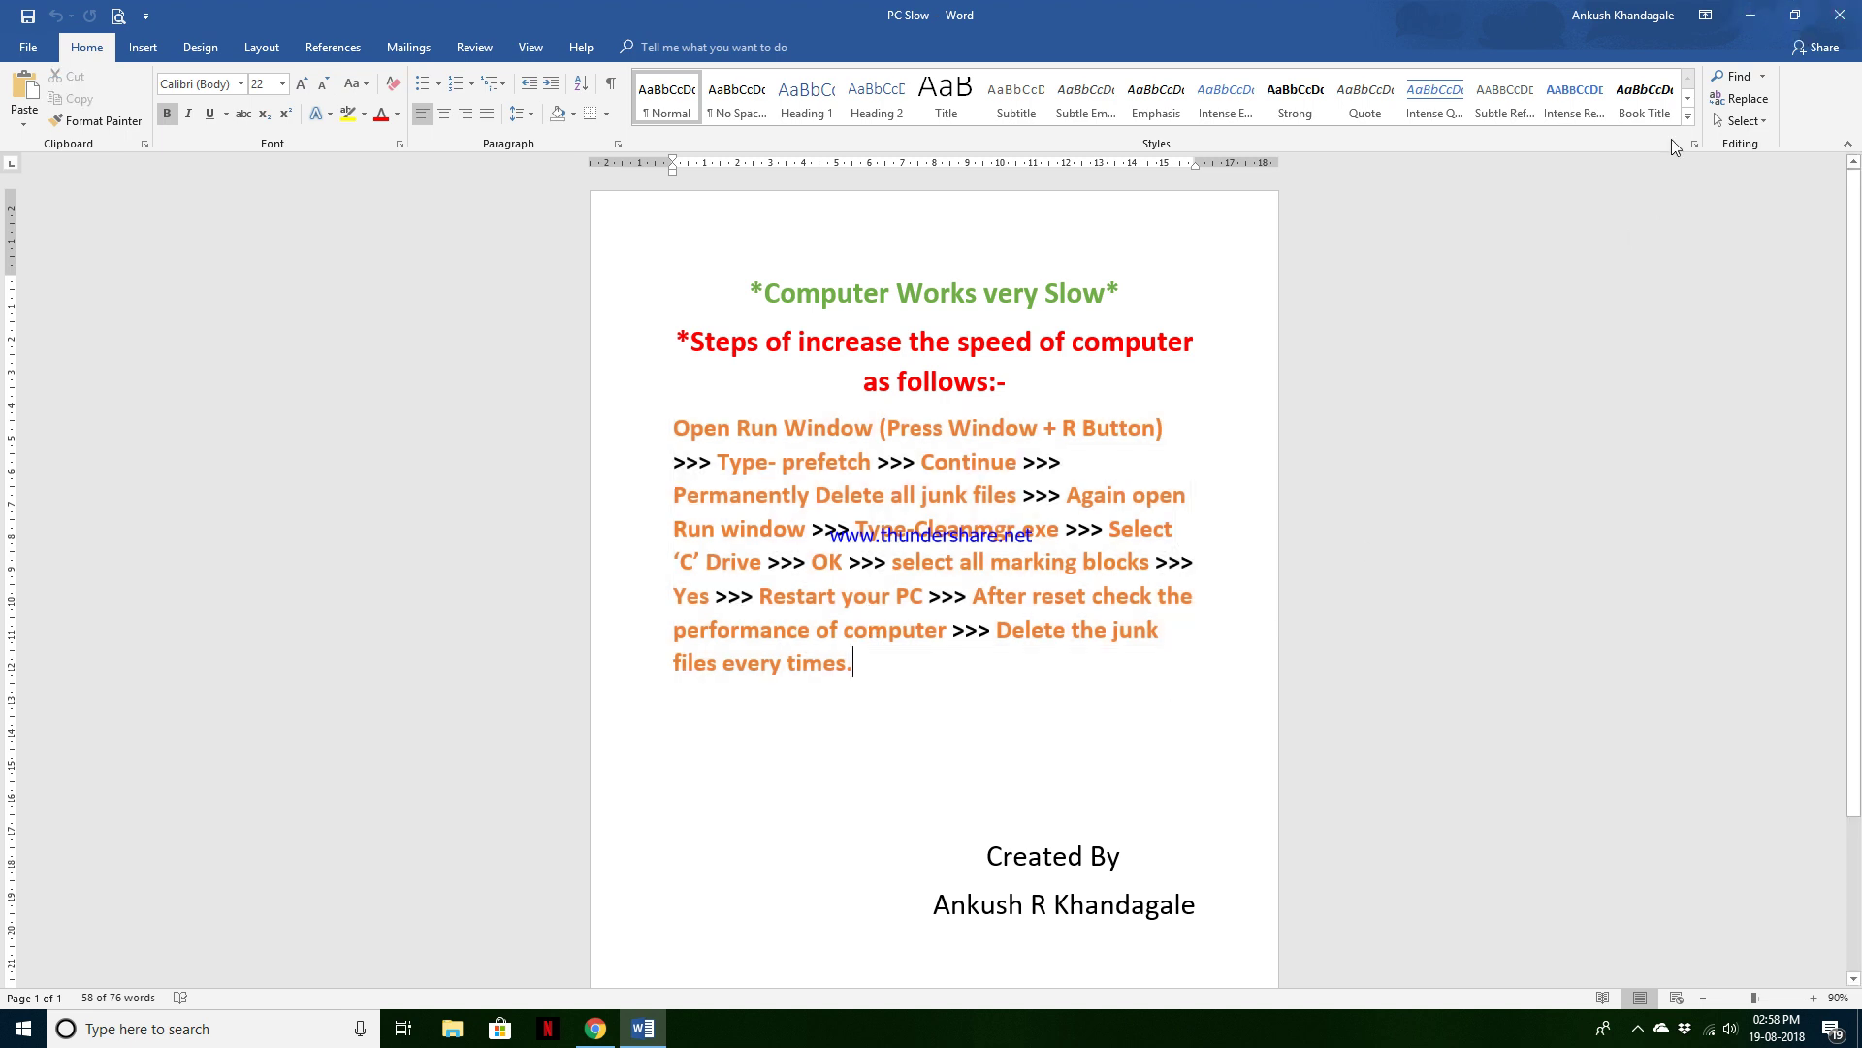
Minimize Word, replace cleanmgr.exe with 'prefetch' in the Run box, and run it.
{"action": "left_click", "coordinate": [1750, 19]}
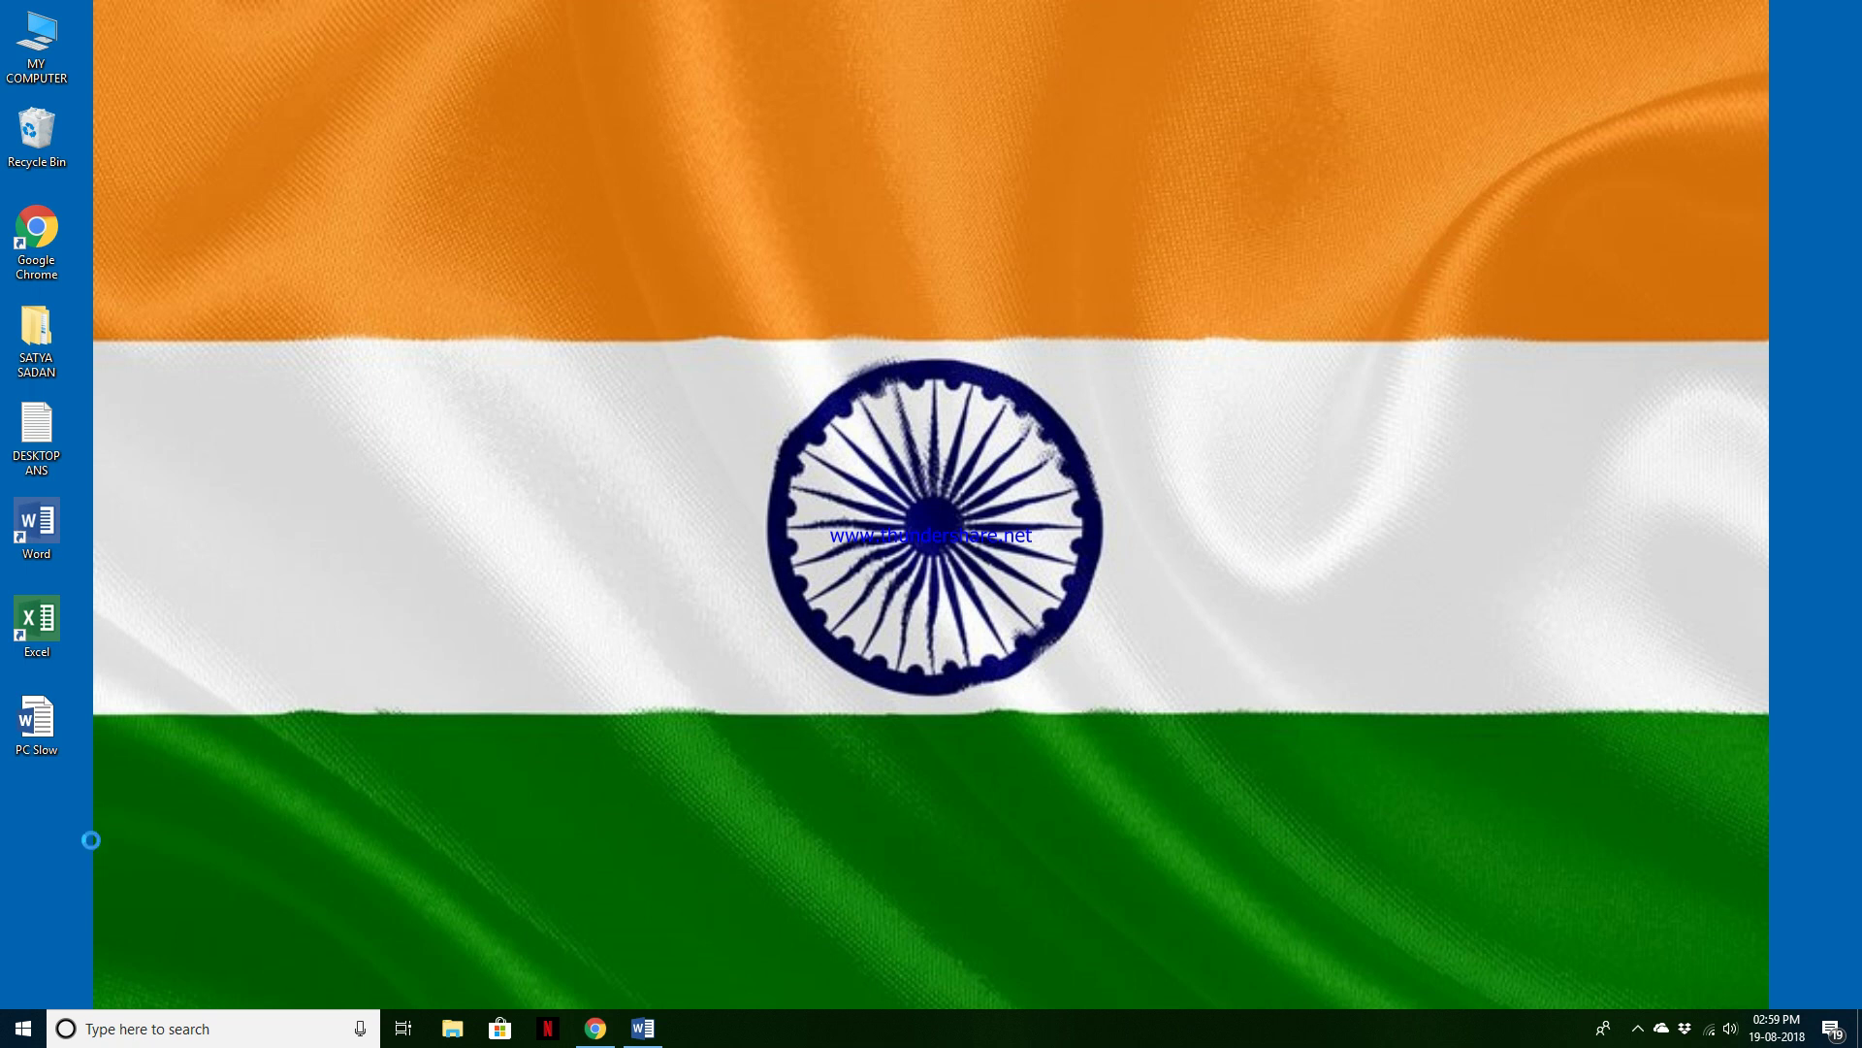
{"action": "key", "text": "super+r"}
{"action": "left_click", "coordinate": [123, 910]}
{"action": "double_click", "coordinate": [124, 910]}
{"action": "type", "text": "prefetch"}
{"action": "double_click", "coordinate": [121, 910]}
{"action": "left_click", "coordinate": [129, 908]}
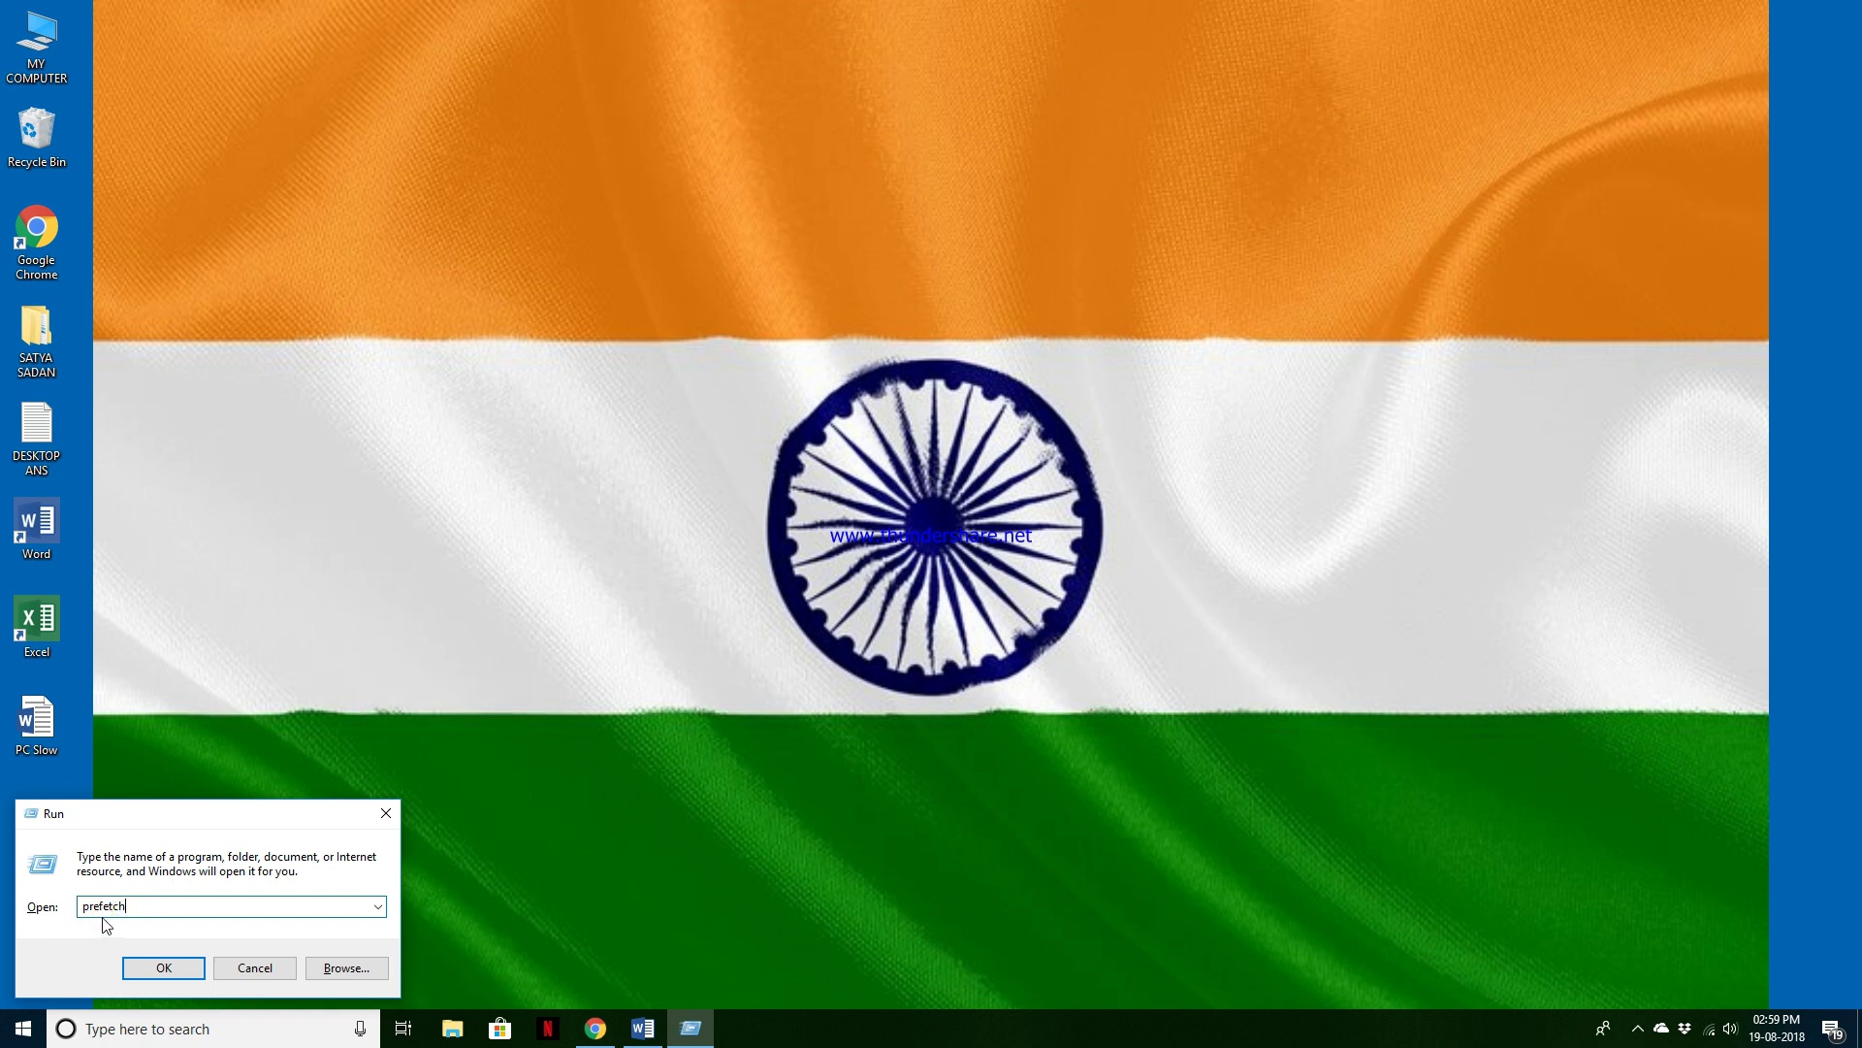
{"action": "left_click", "coordinate": [144, 961]}
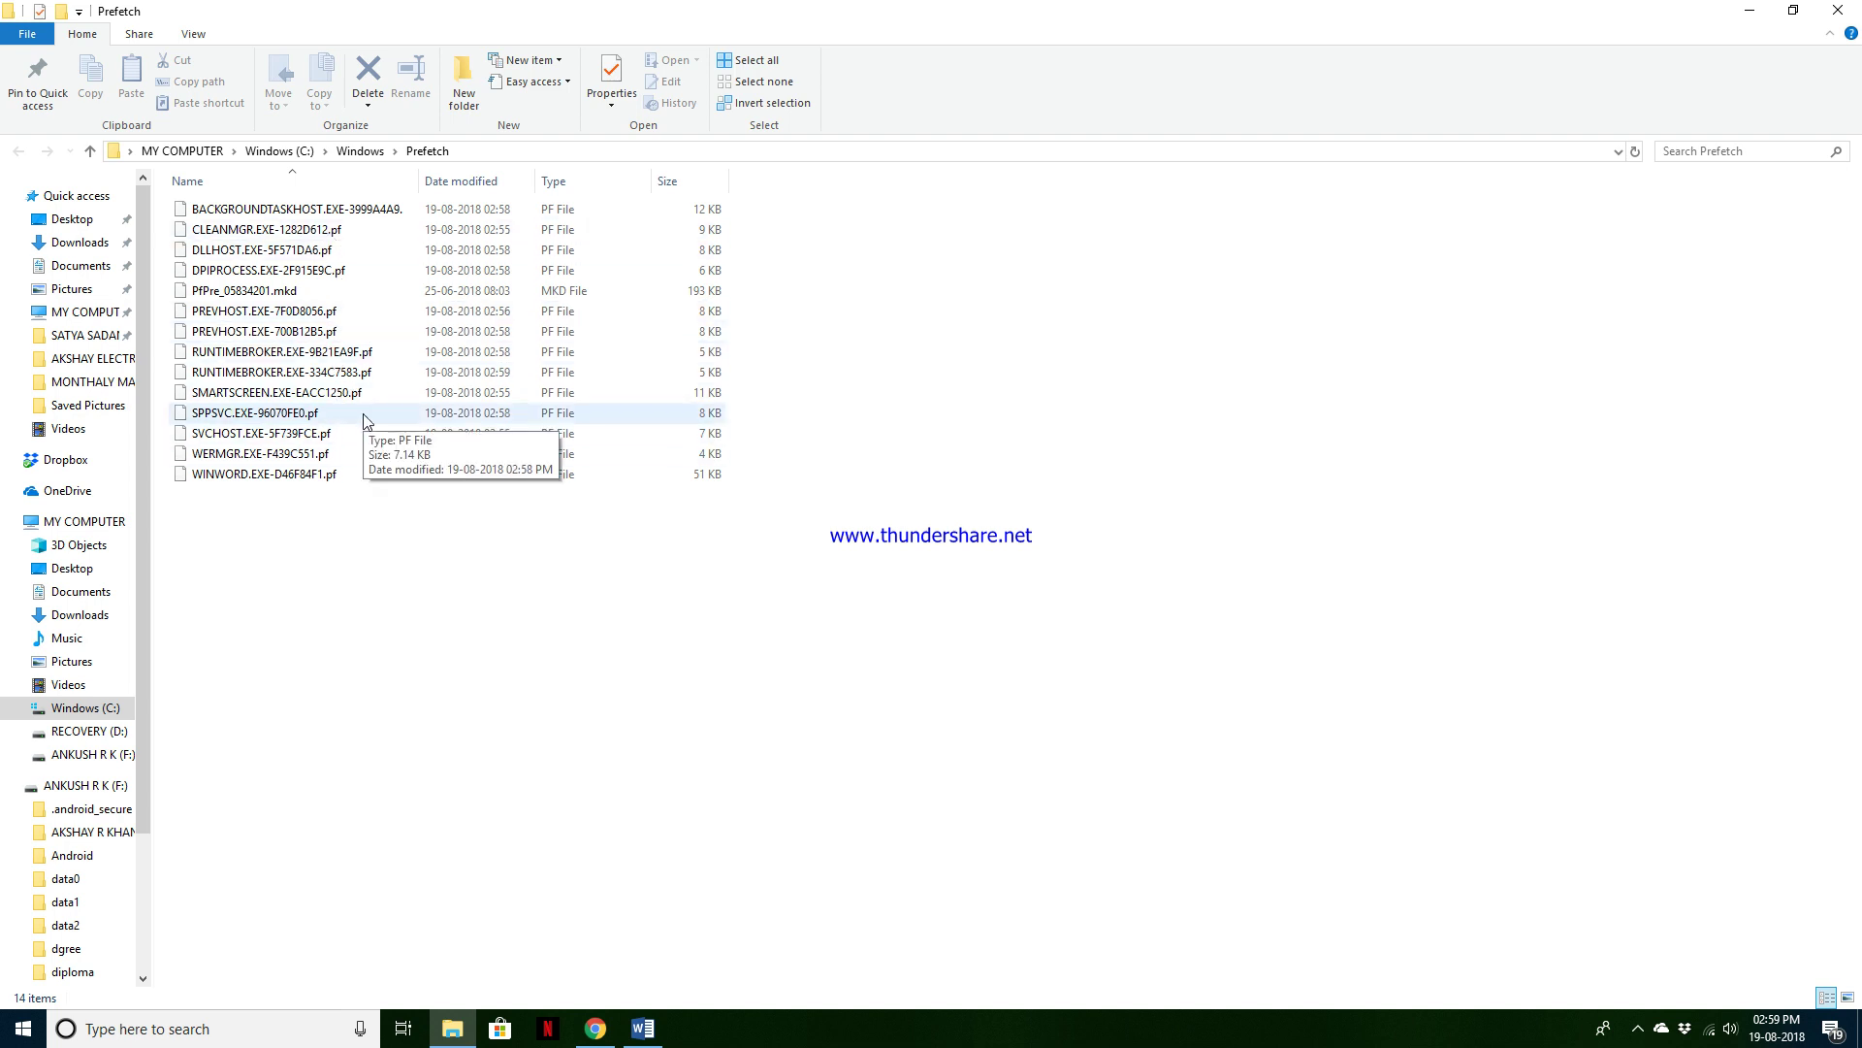
Permanently delete all 14 Prefetch files, skipping the in-use PfPre_05834201.mkd, then close the folder.
{"action": "key", "text": "ctrl+a"}
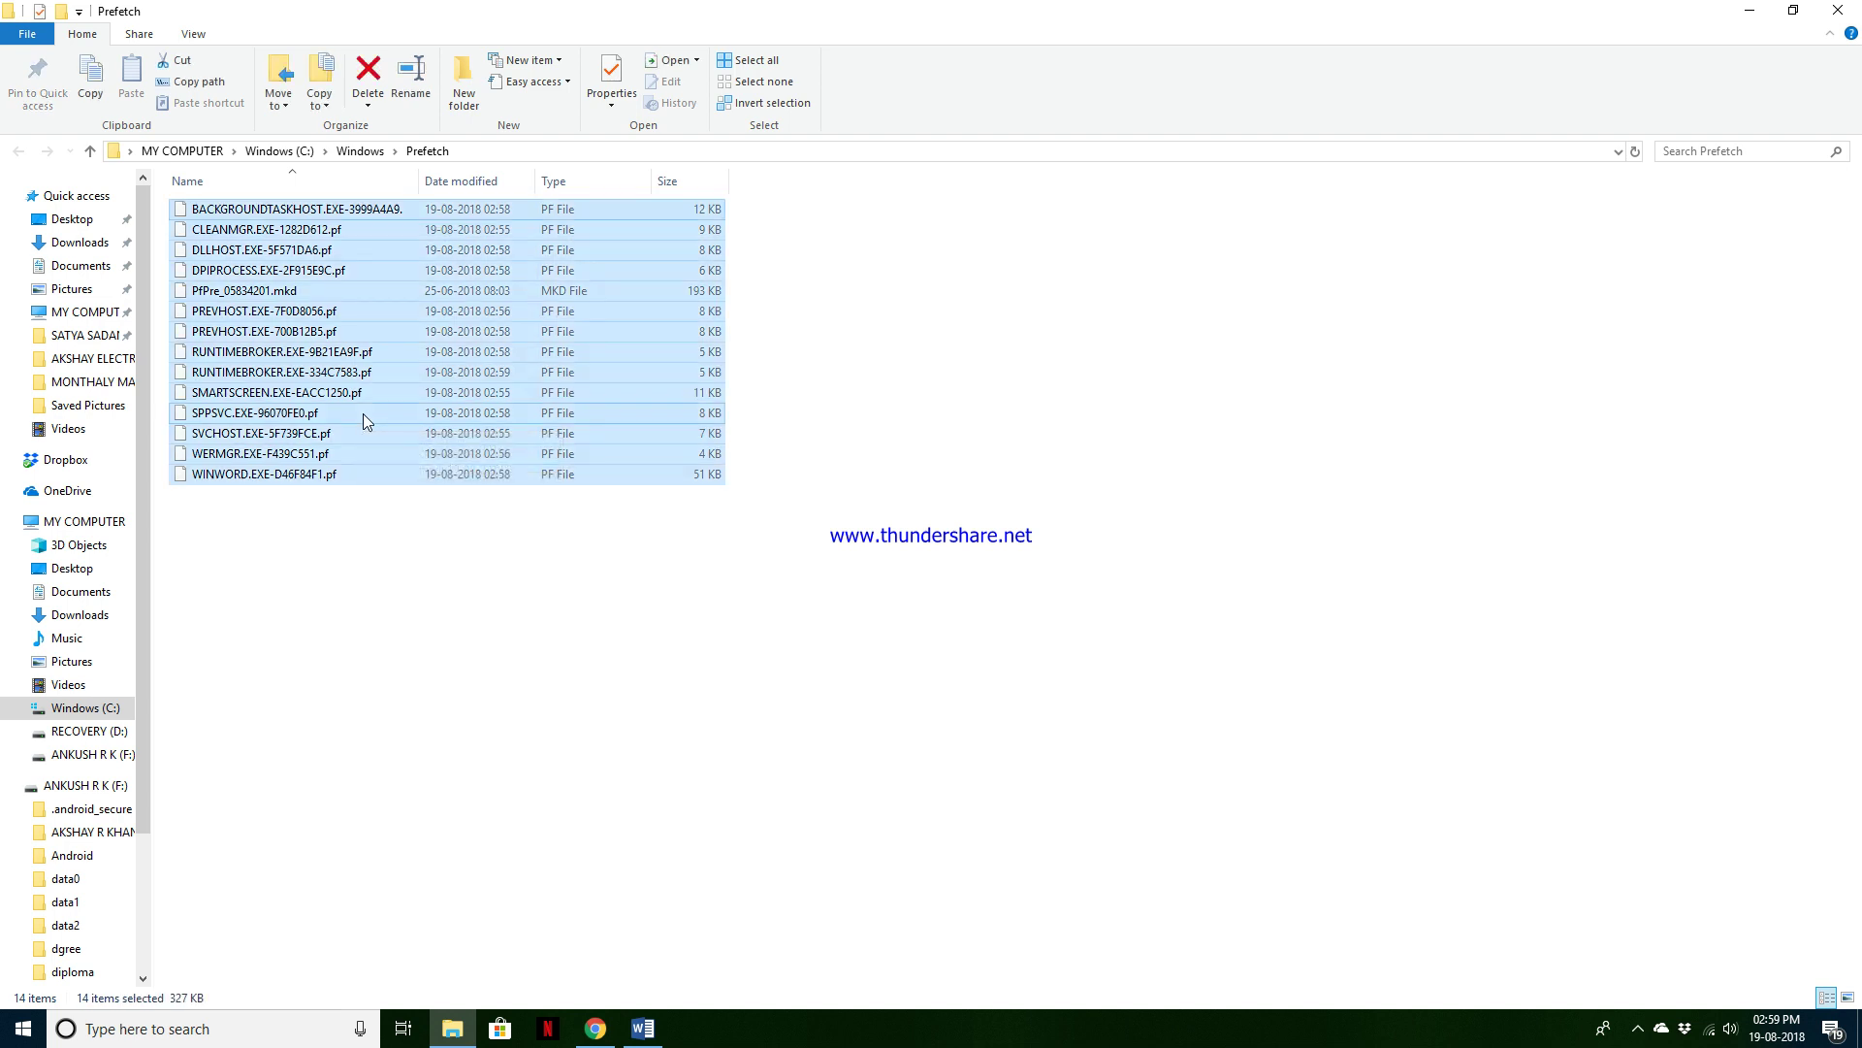
{"action": "key", "text": "shift+Delete"}
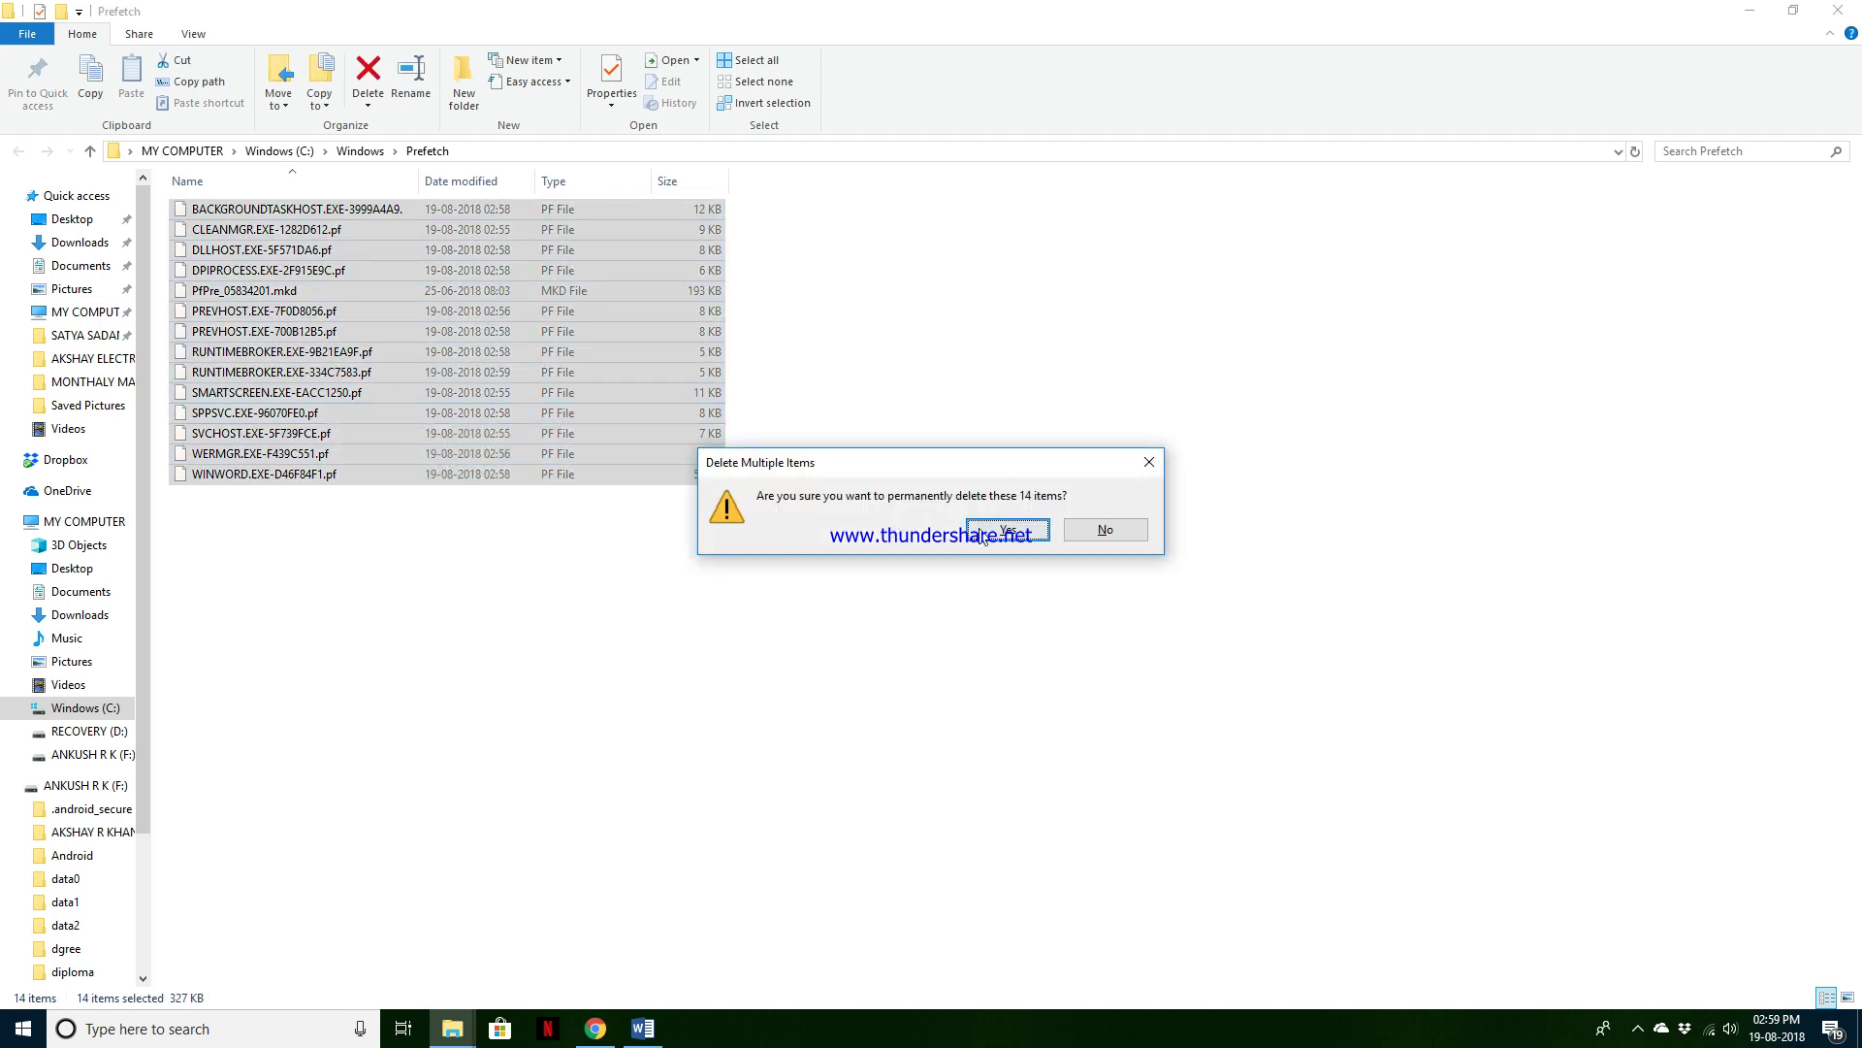
{"action": "left_click", "coordinate": [982, 537]}
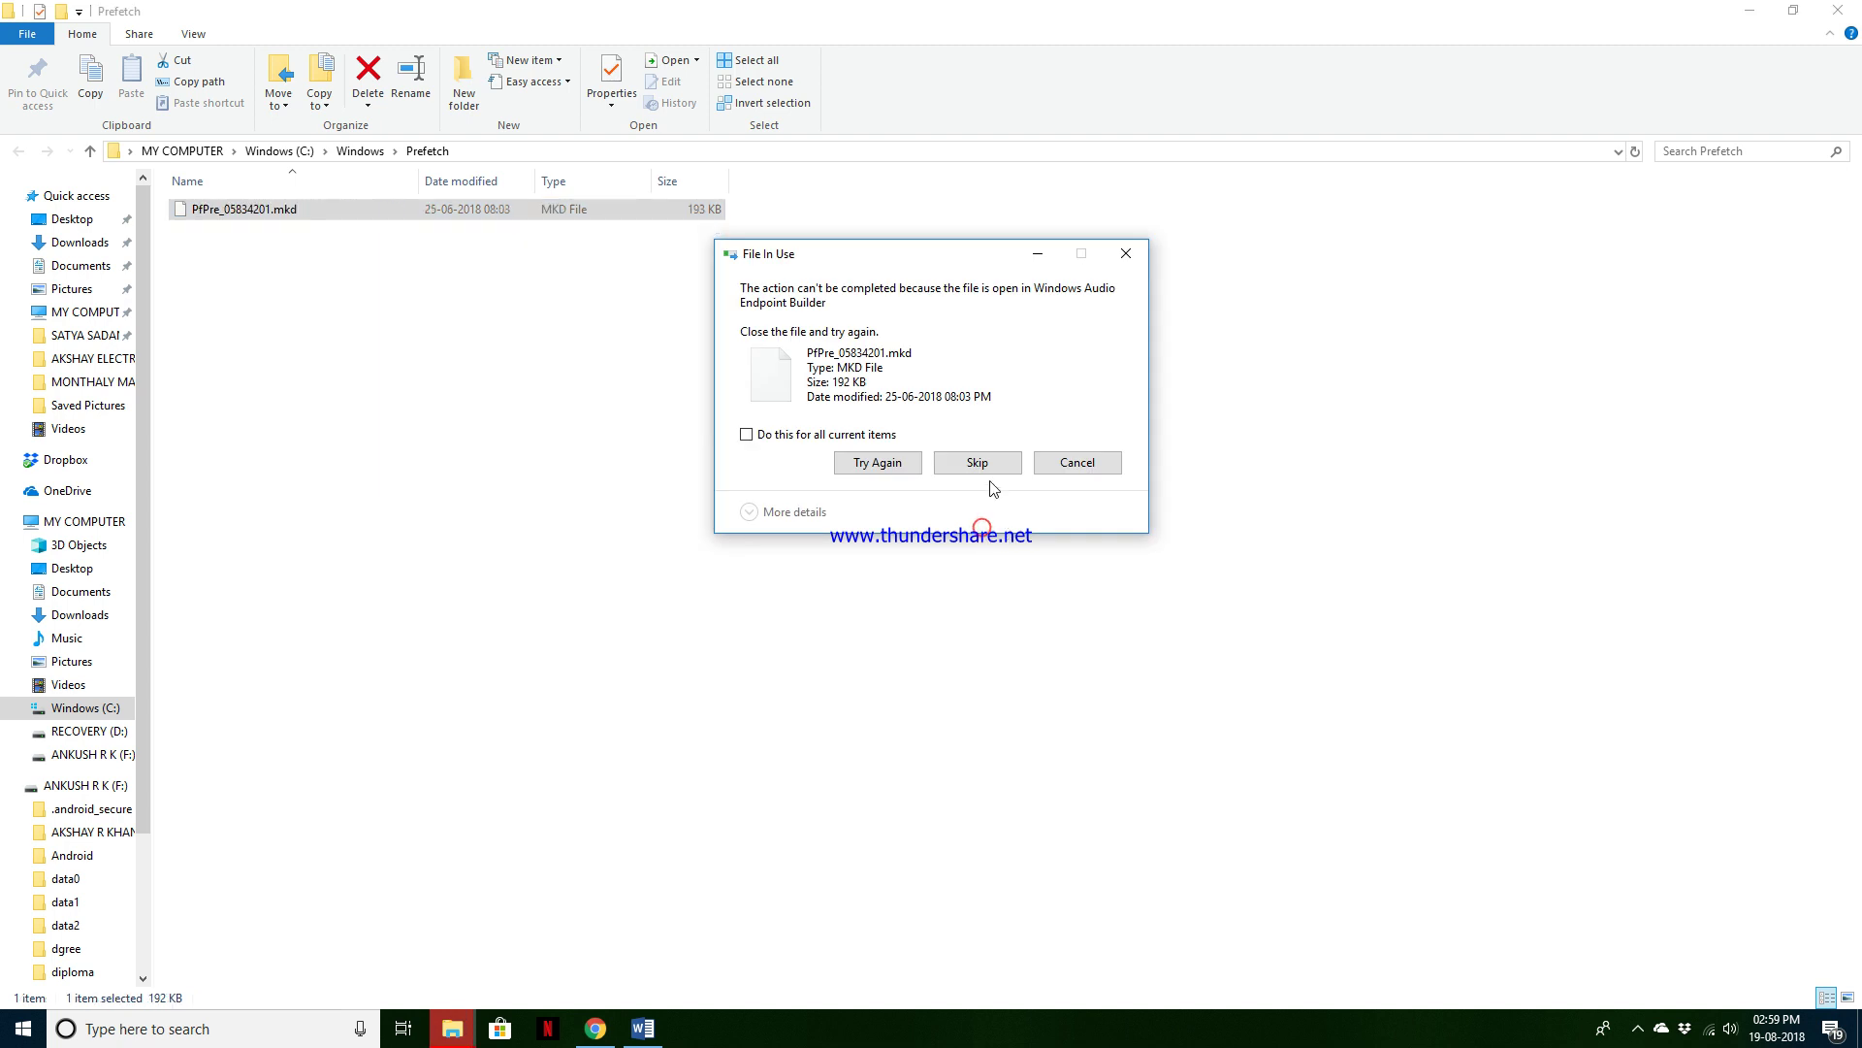
{"action": "left_click", "coordinate": [1075, 459]}
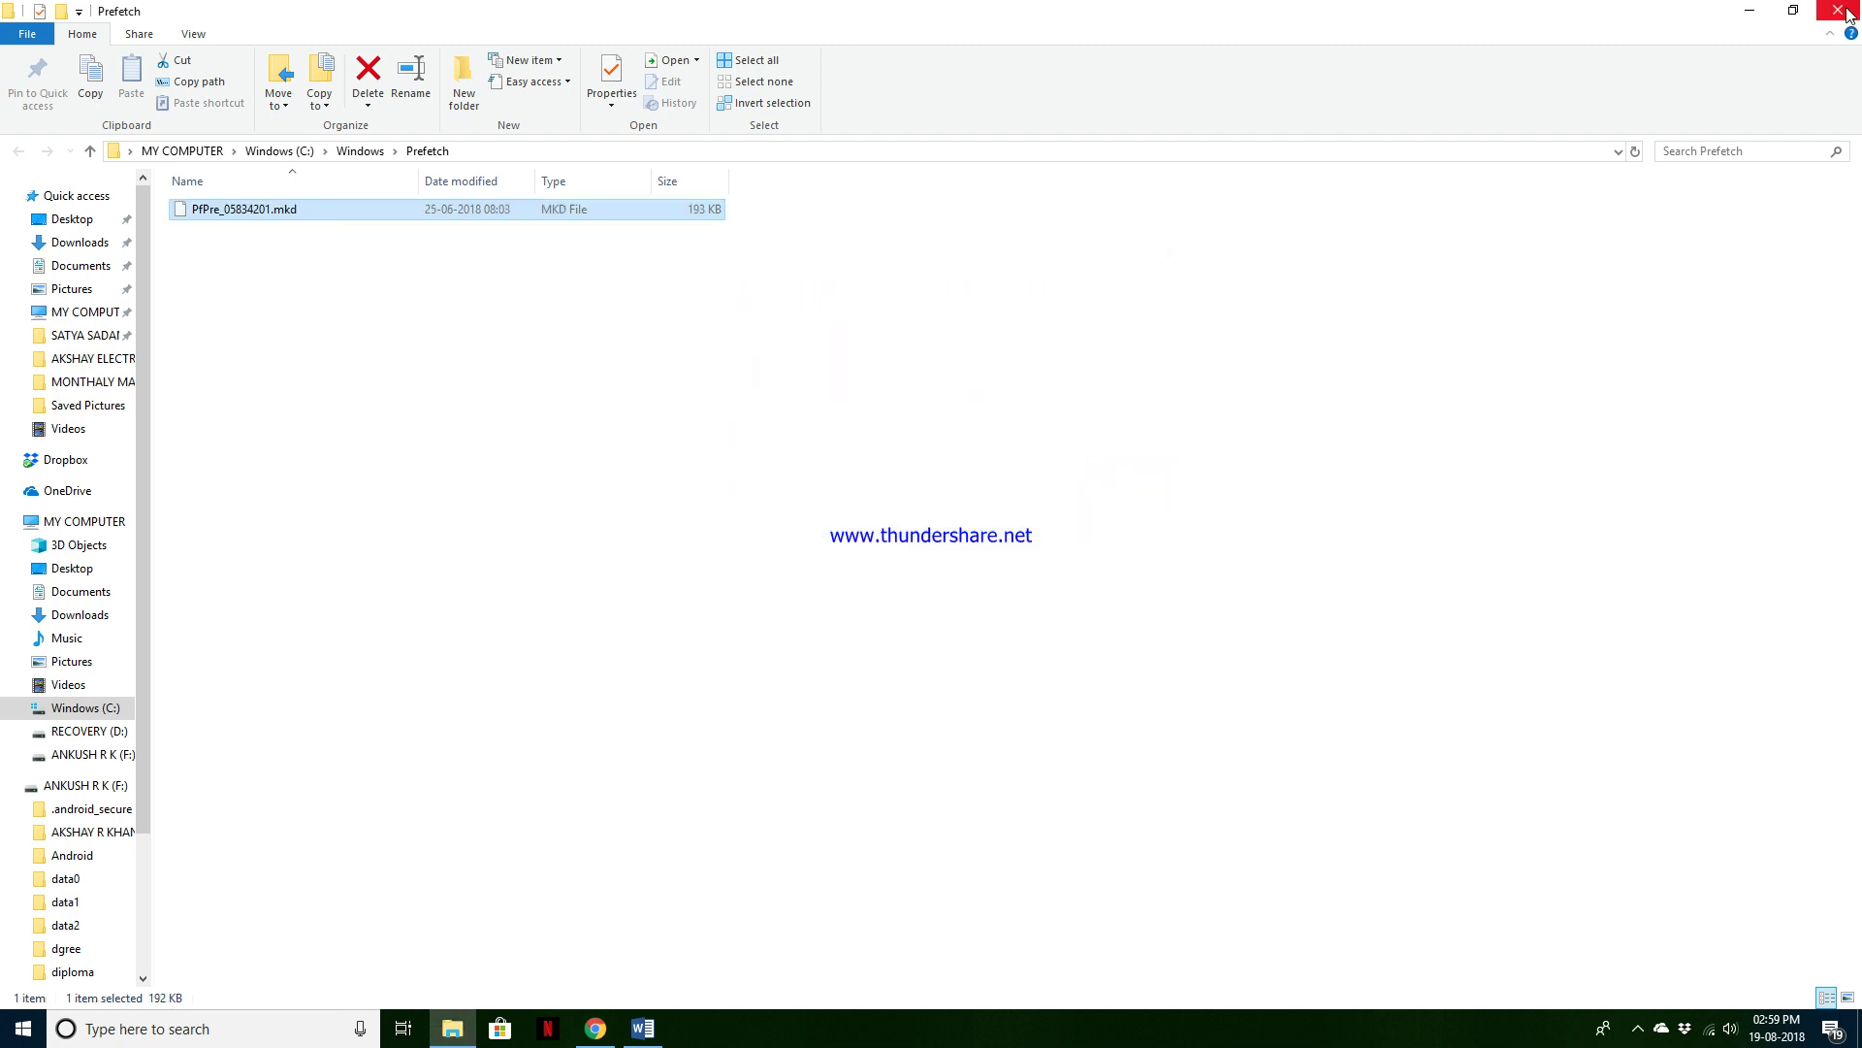
{"action": "left_click", "coordinate": [1846, 11]}
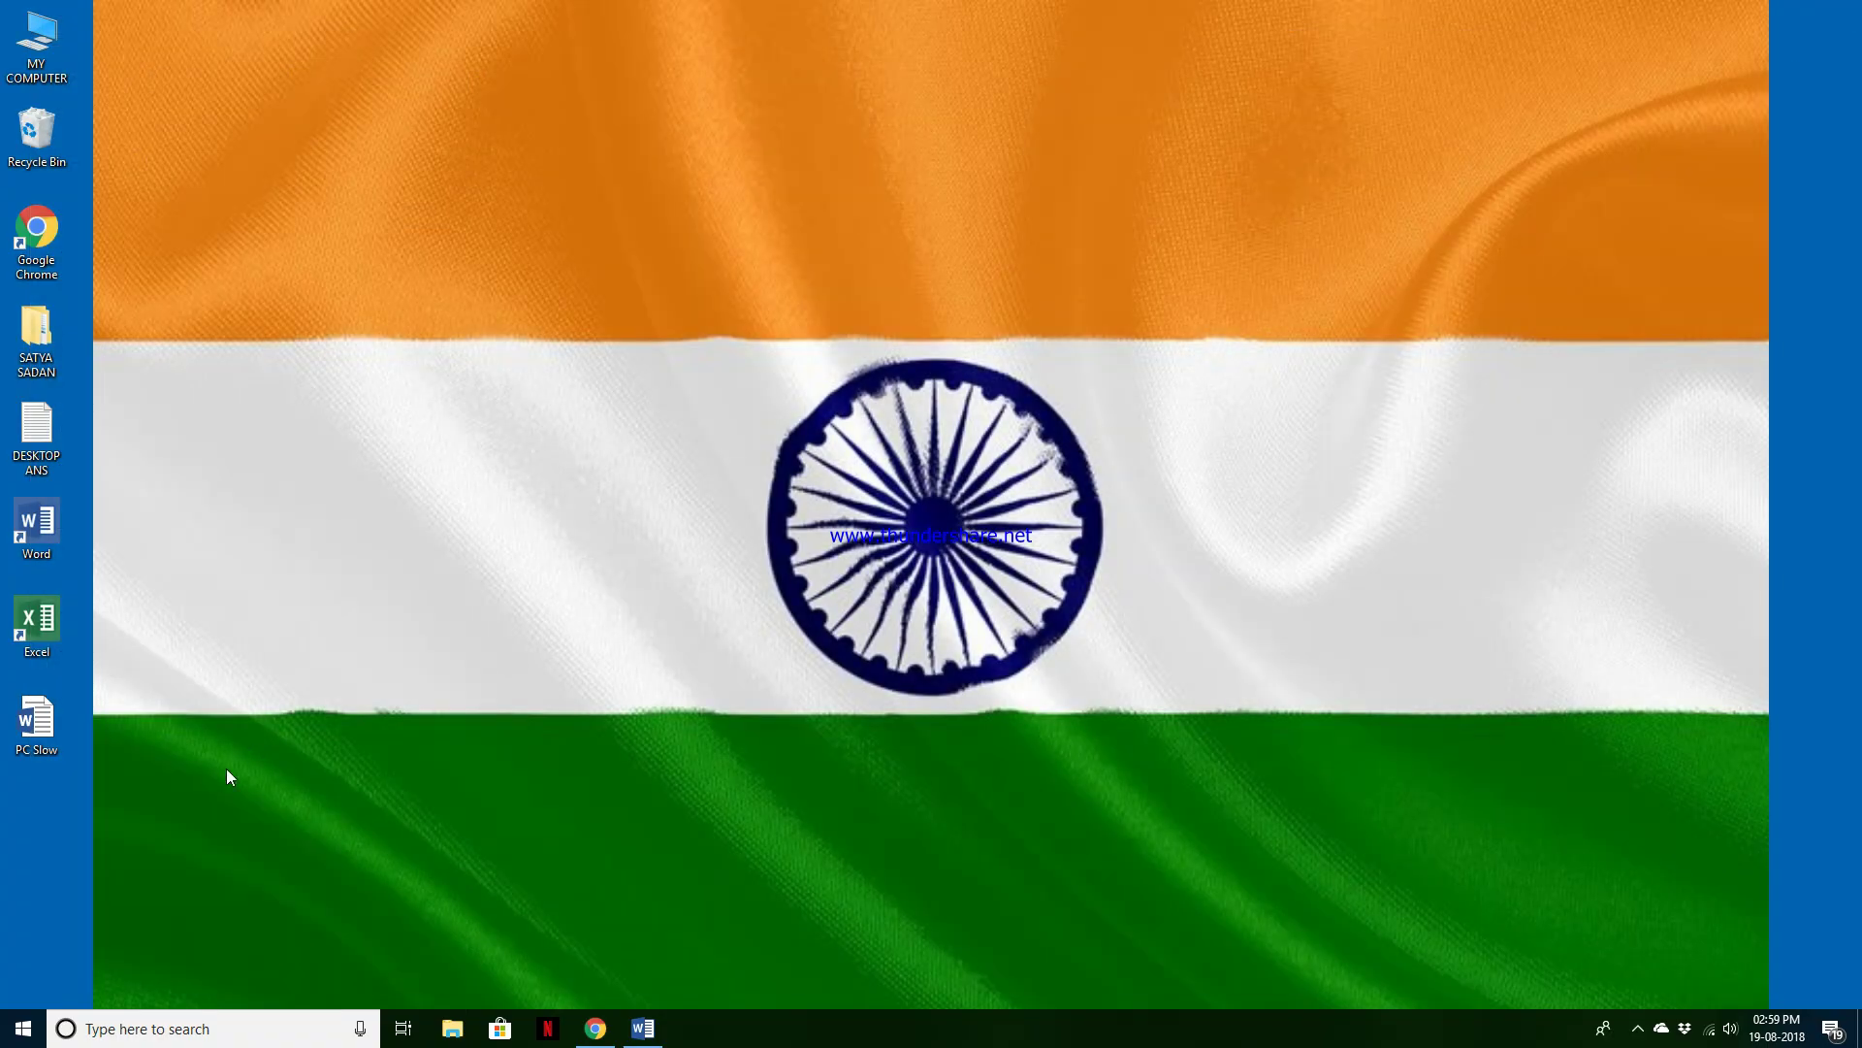
Run cleanmgr.exe from the Run box to launch Disk Cleanup.
{"action": "key", "text": "super+r"}
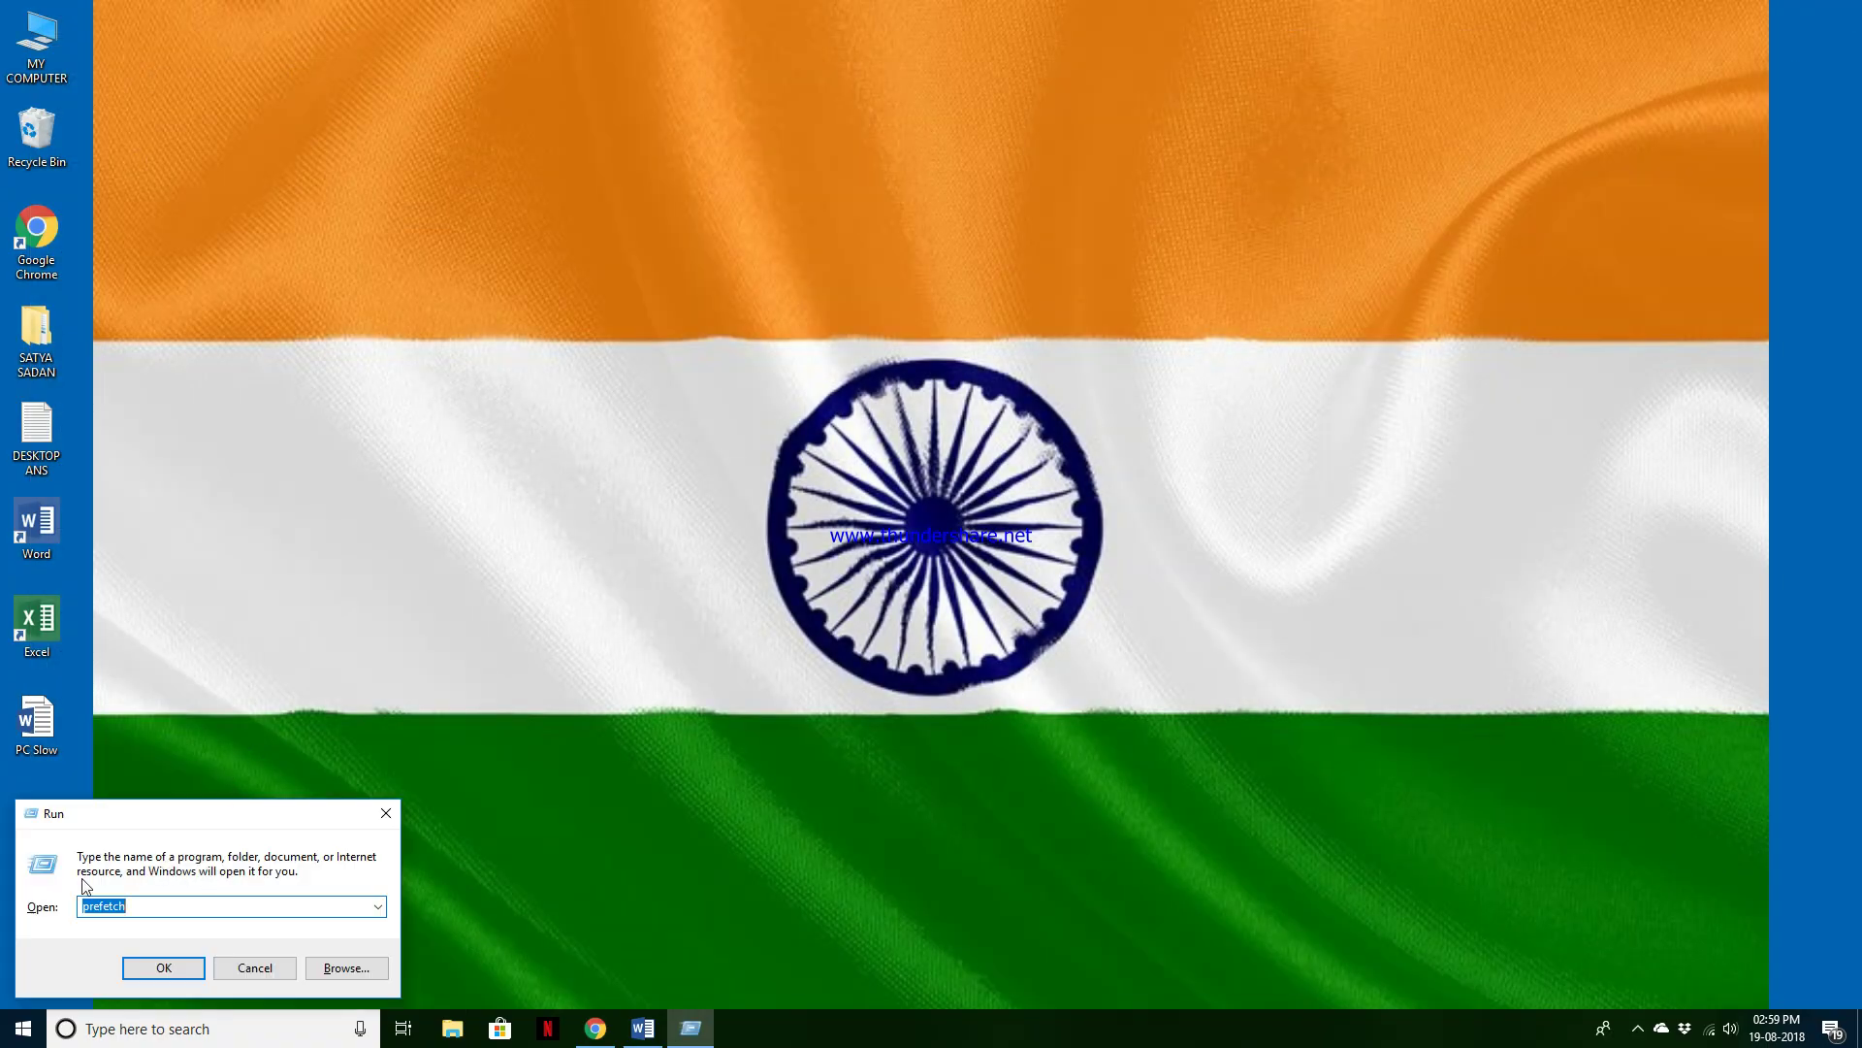
{"action": "type", "text": "cleanmgr.exe"}
{"action": "left_click", "coordinate": [177, 909]}
{"action": "left_click", "coordinate": [164, 969]}
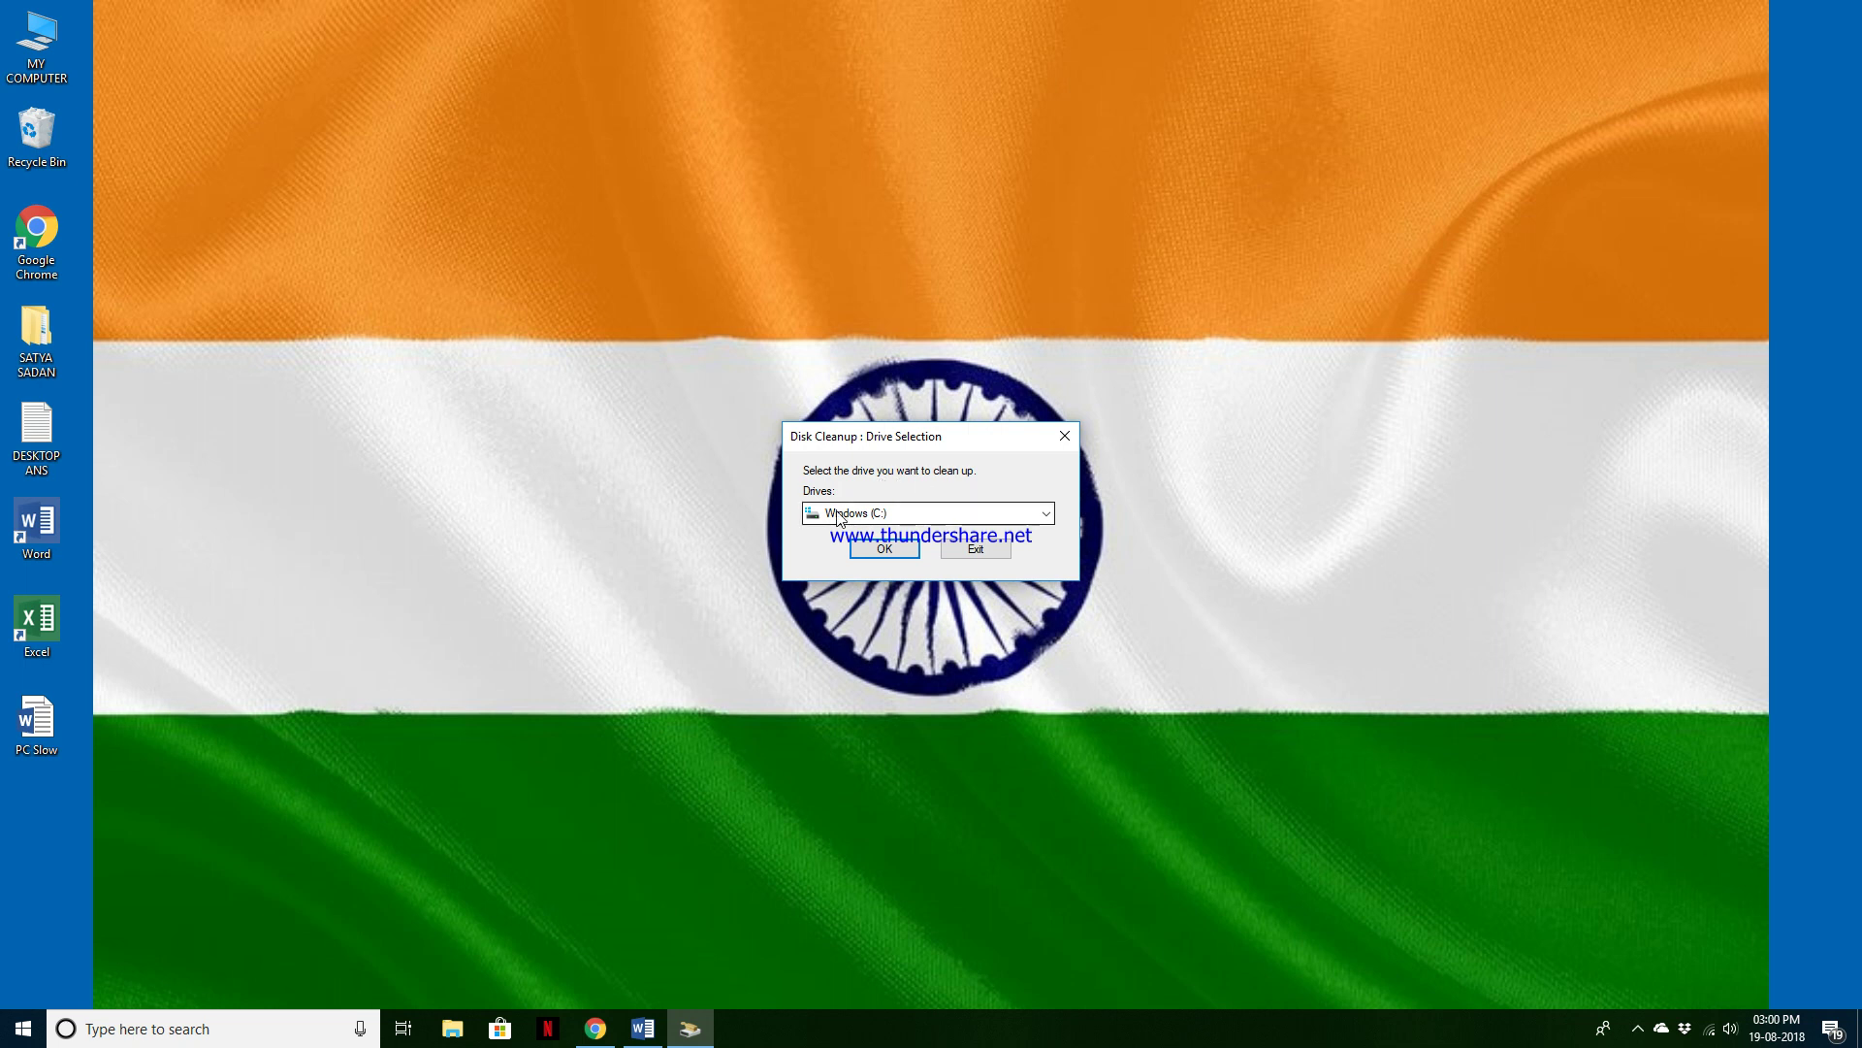
Clean drive C, deleting DirectX Shader Cache, Delivery Optimization Files, Recycle Bin and Temporary files.
{"action": "left_click", "coordinate": [875, 548]}
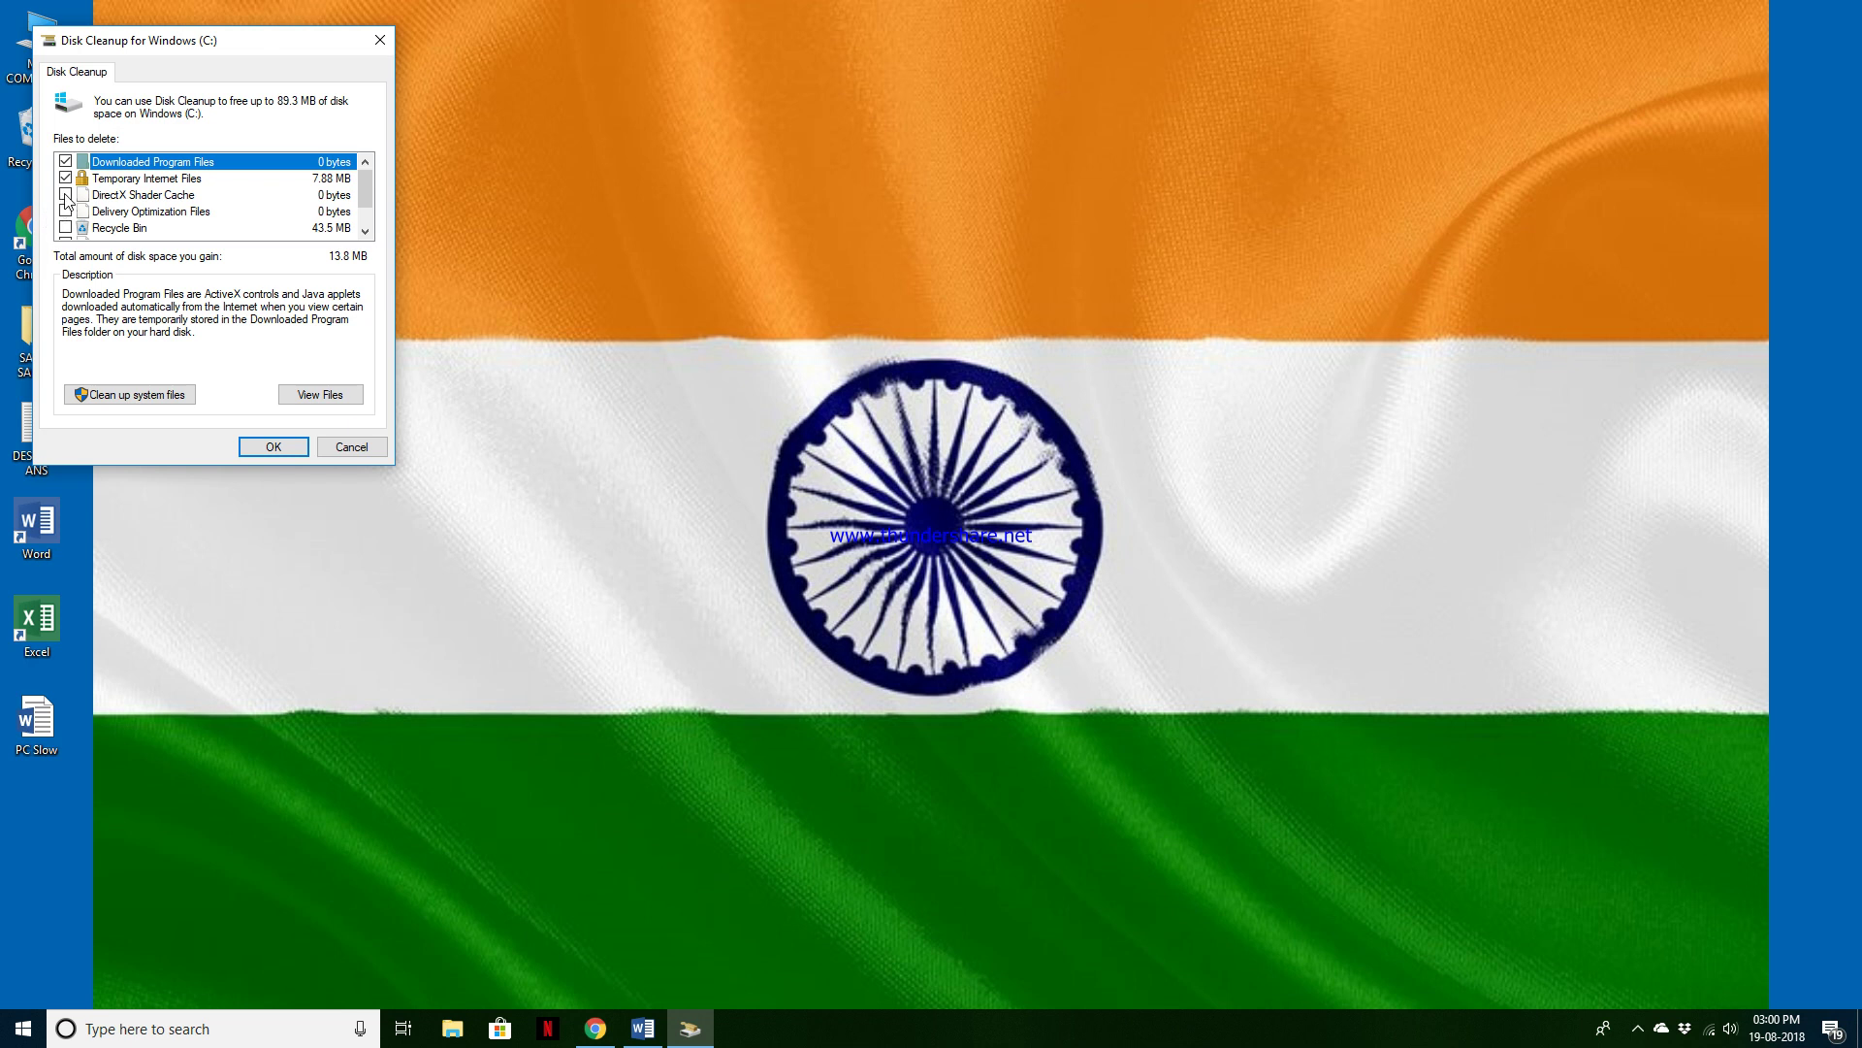
{"action": "left_click", "coordinate": [65, 194]}
{"action": "left_click", "coordinate": [65, 210]}
{"action": "left_click", "coordinate": [65, 227]}
{"action": "scroll", "coordinate": [67, 225], "scroll_direction": "down", "scroll_amount": 1}
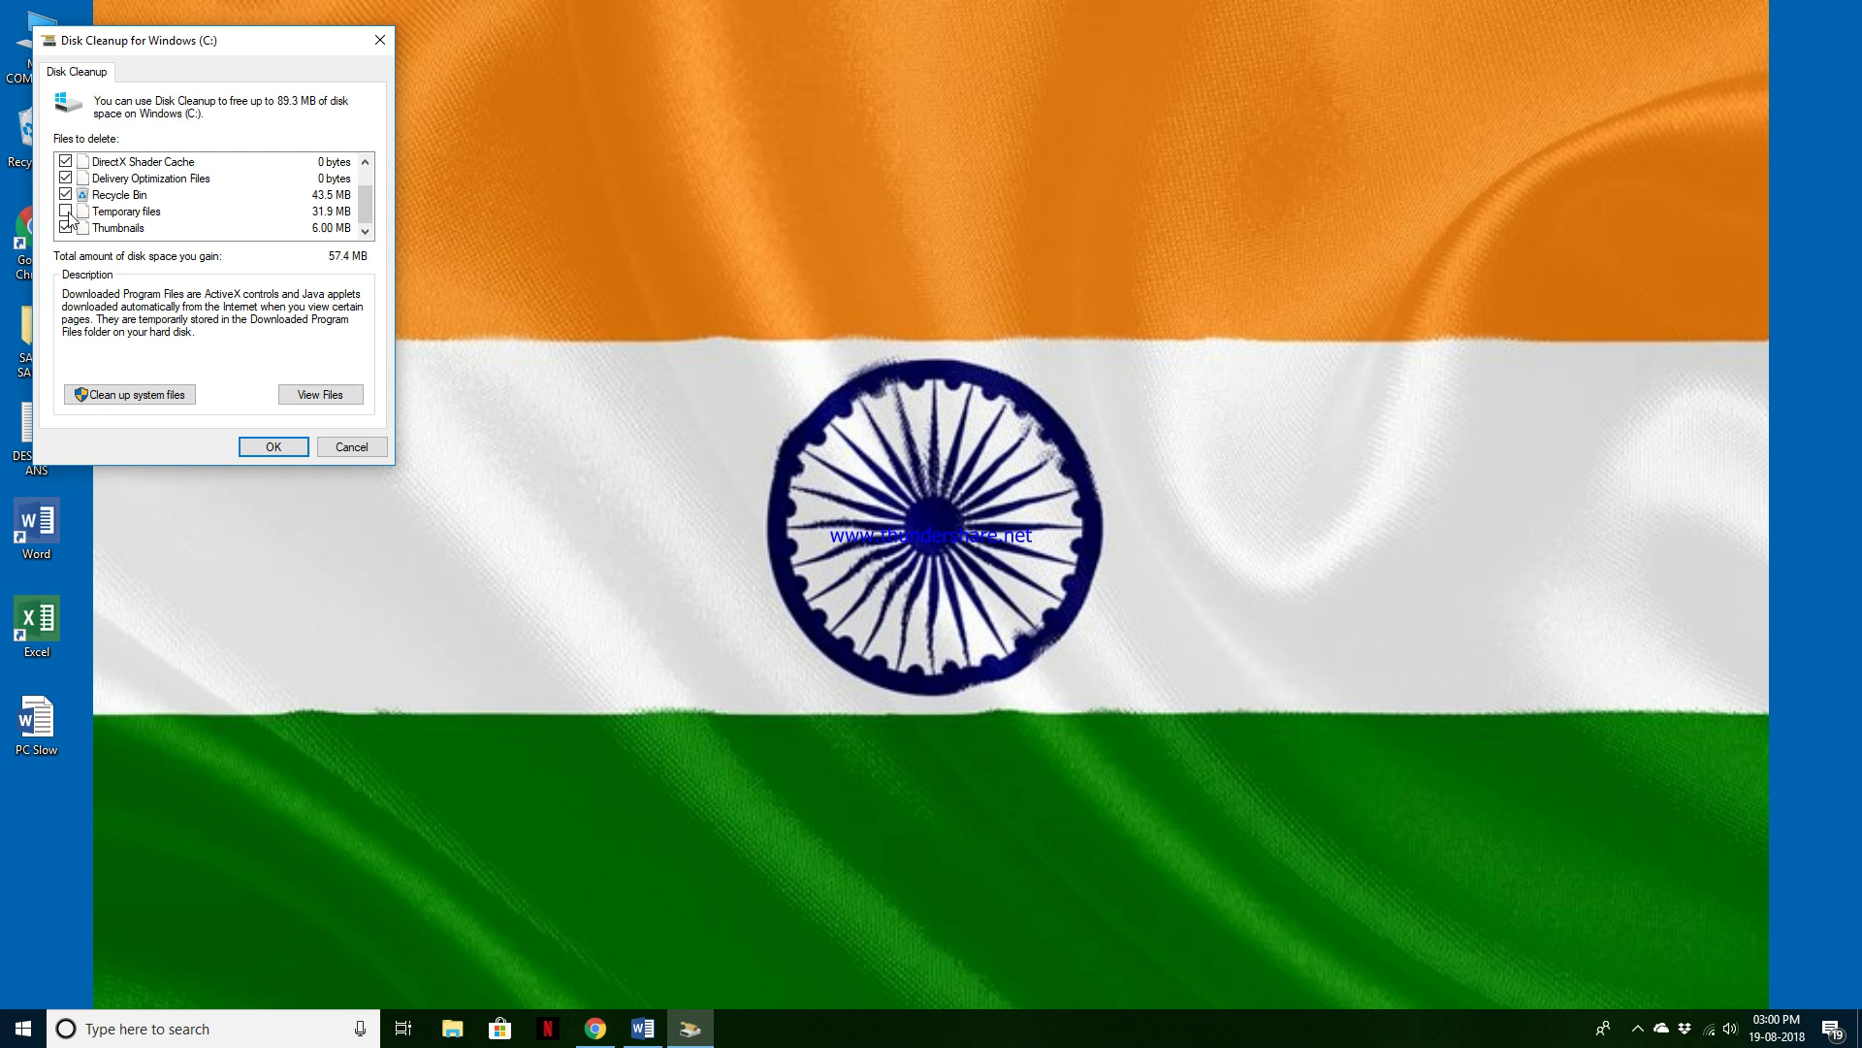
{"action": "left_click", "coordinate": [66, 211]}
{"action": "left_click", "coordinate": [273, 446]}
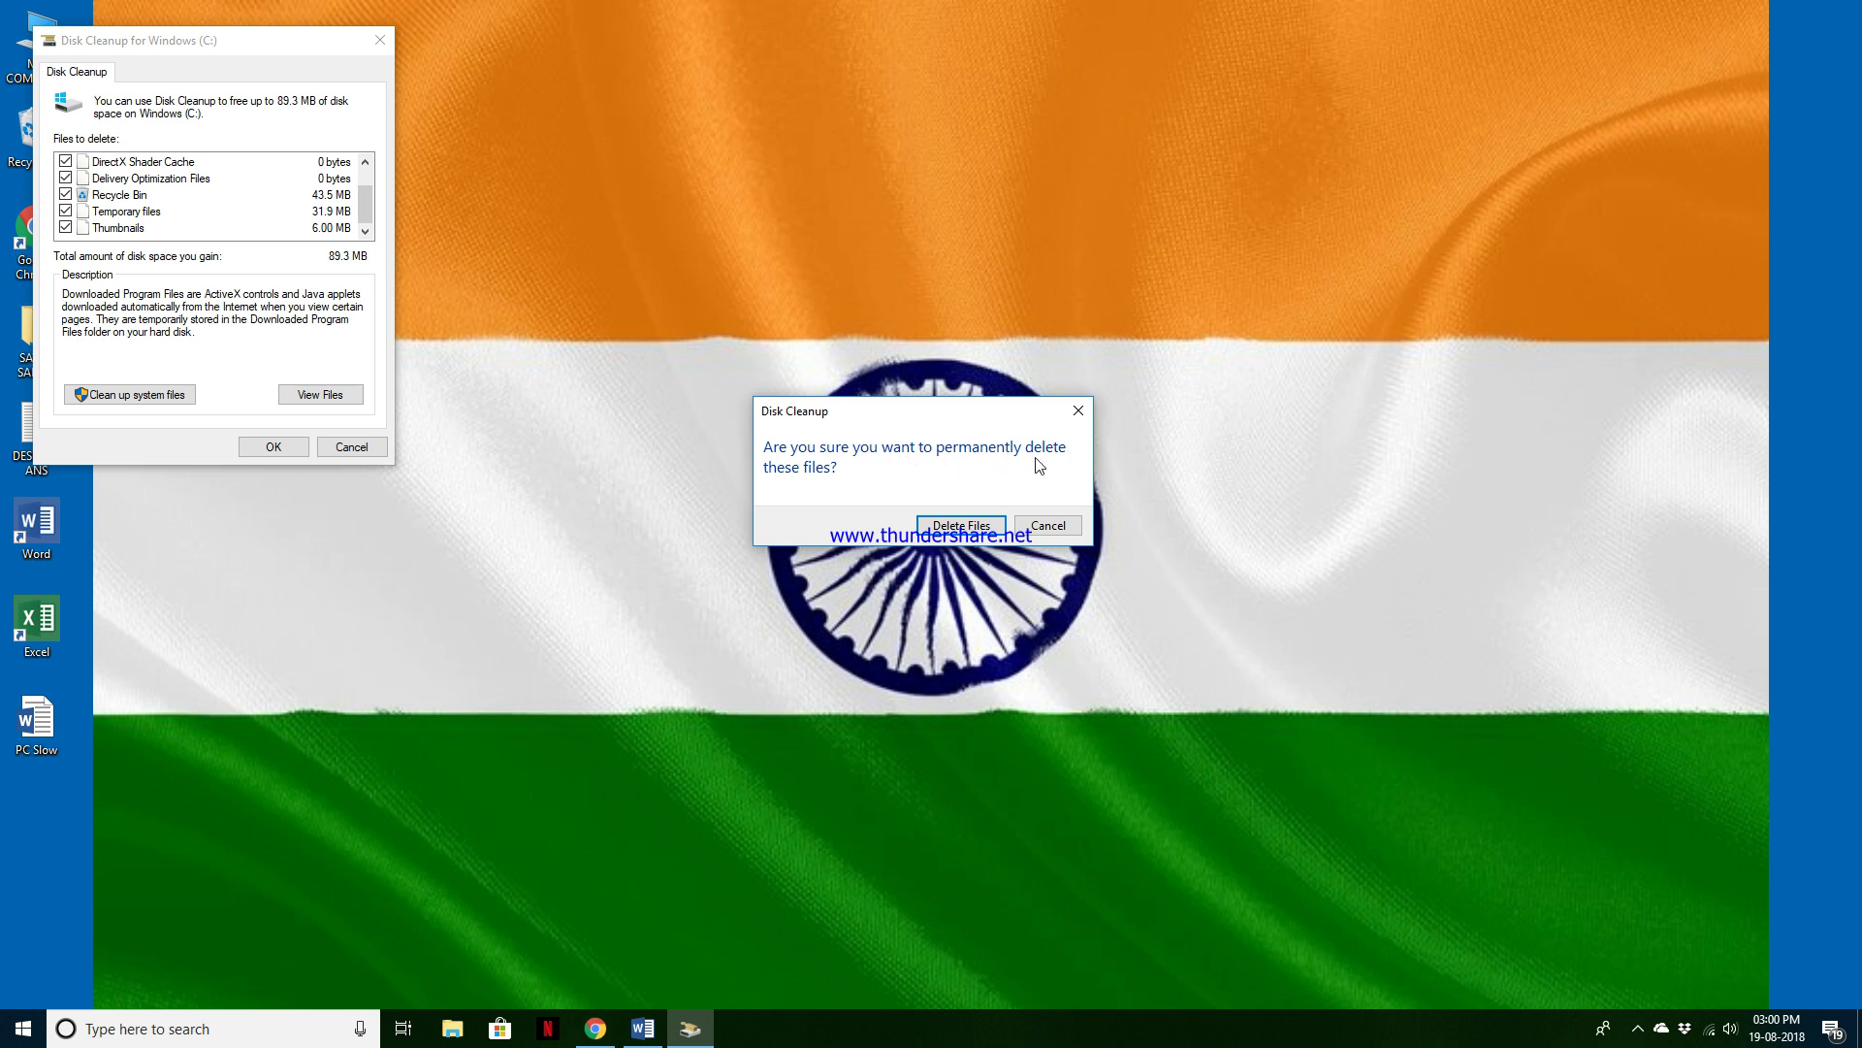
{"action": "left_click", "coordinate": [949, 536]}
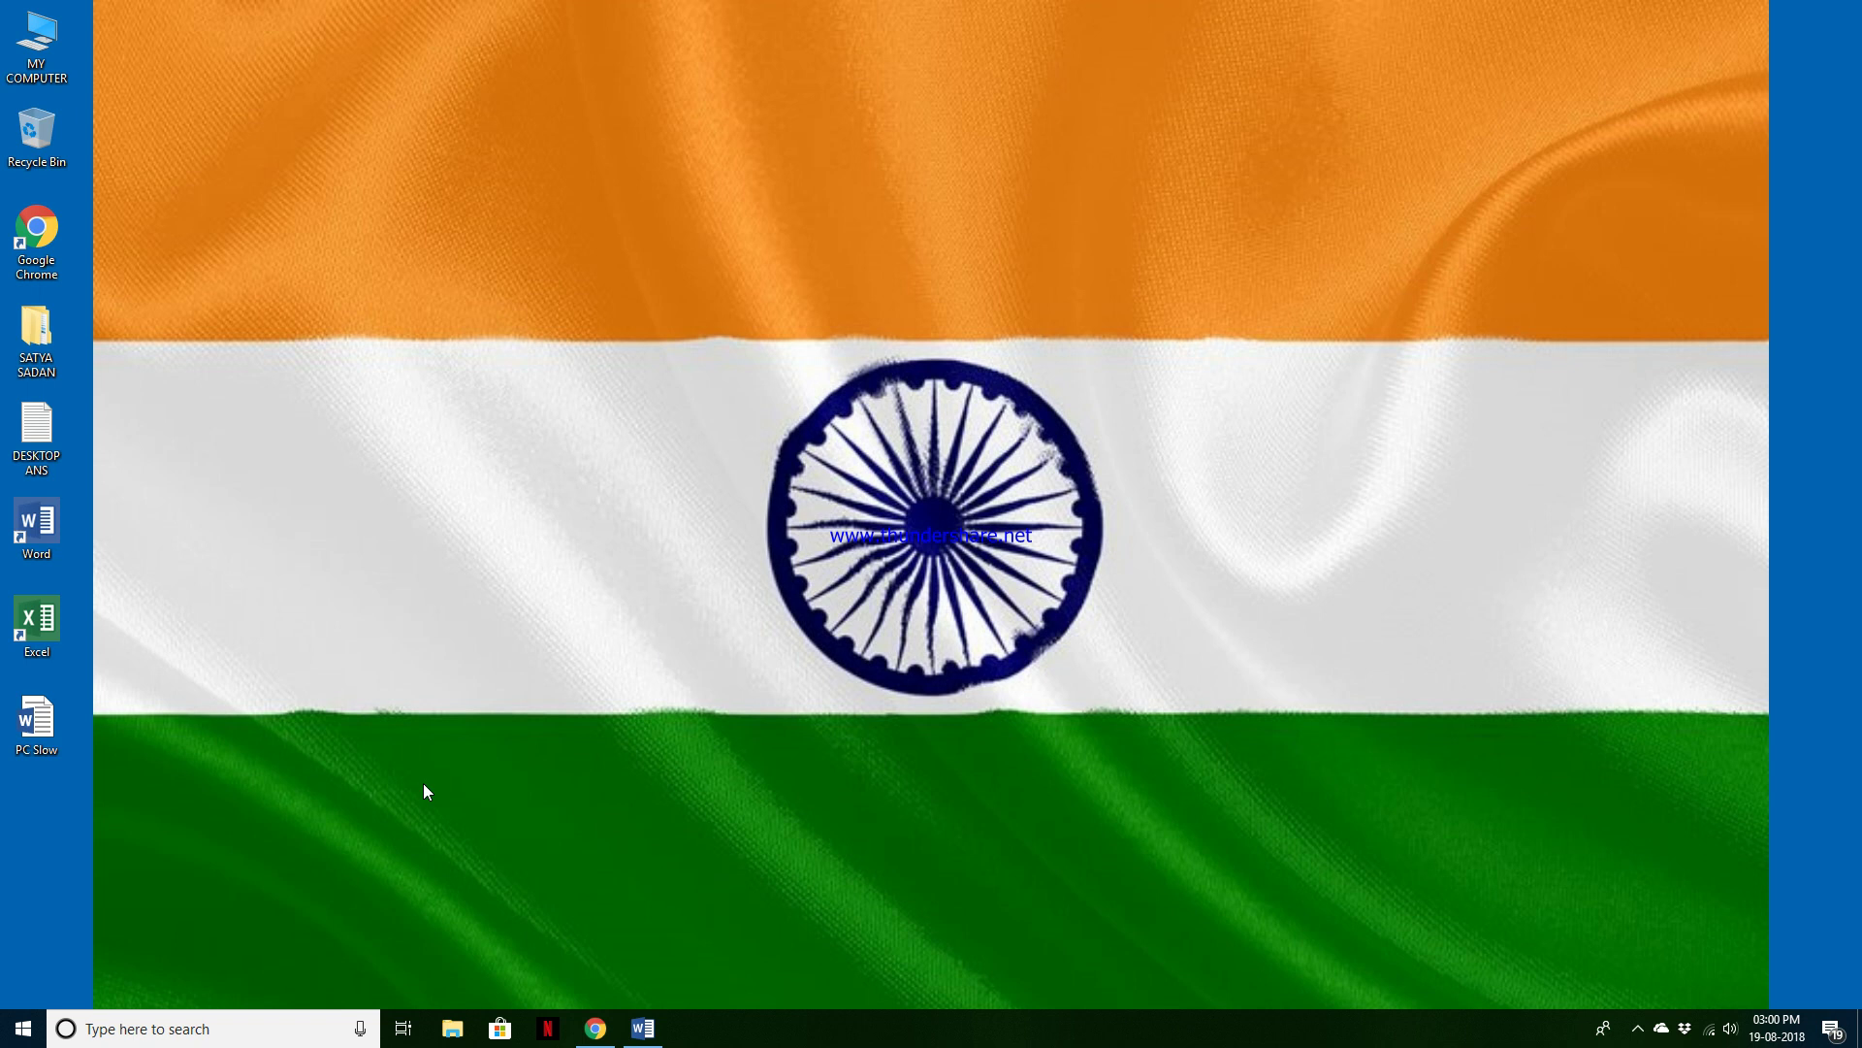
{"action": "left_click", "coordinate": [21, 1029]}
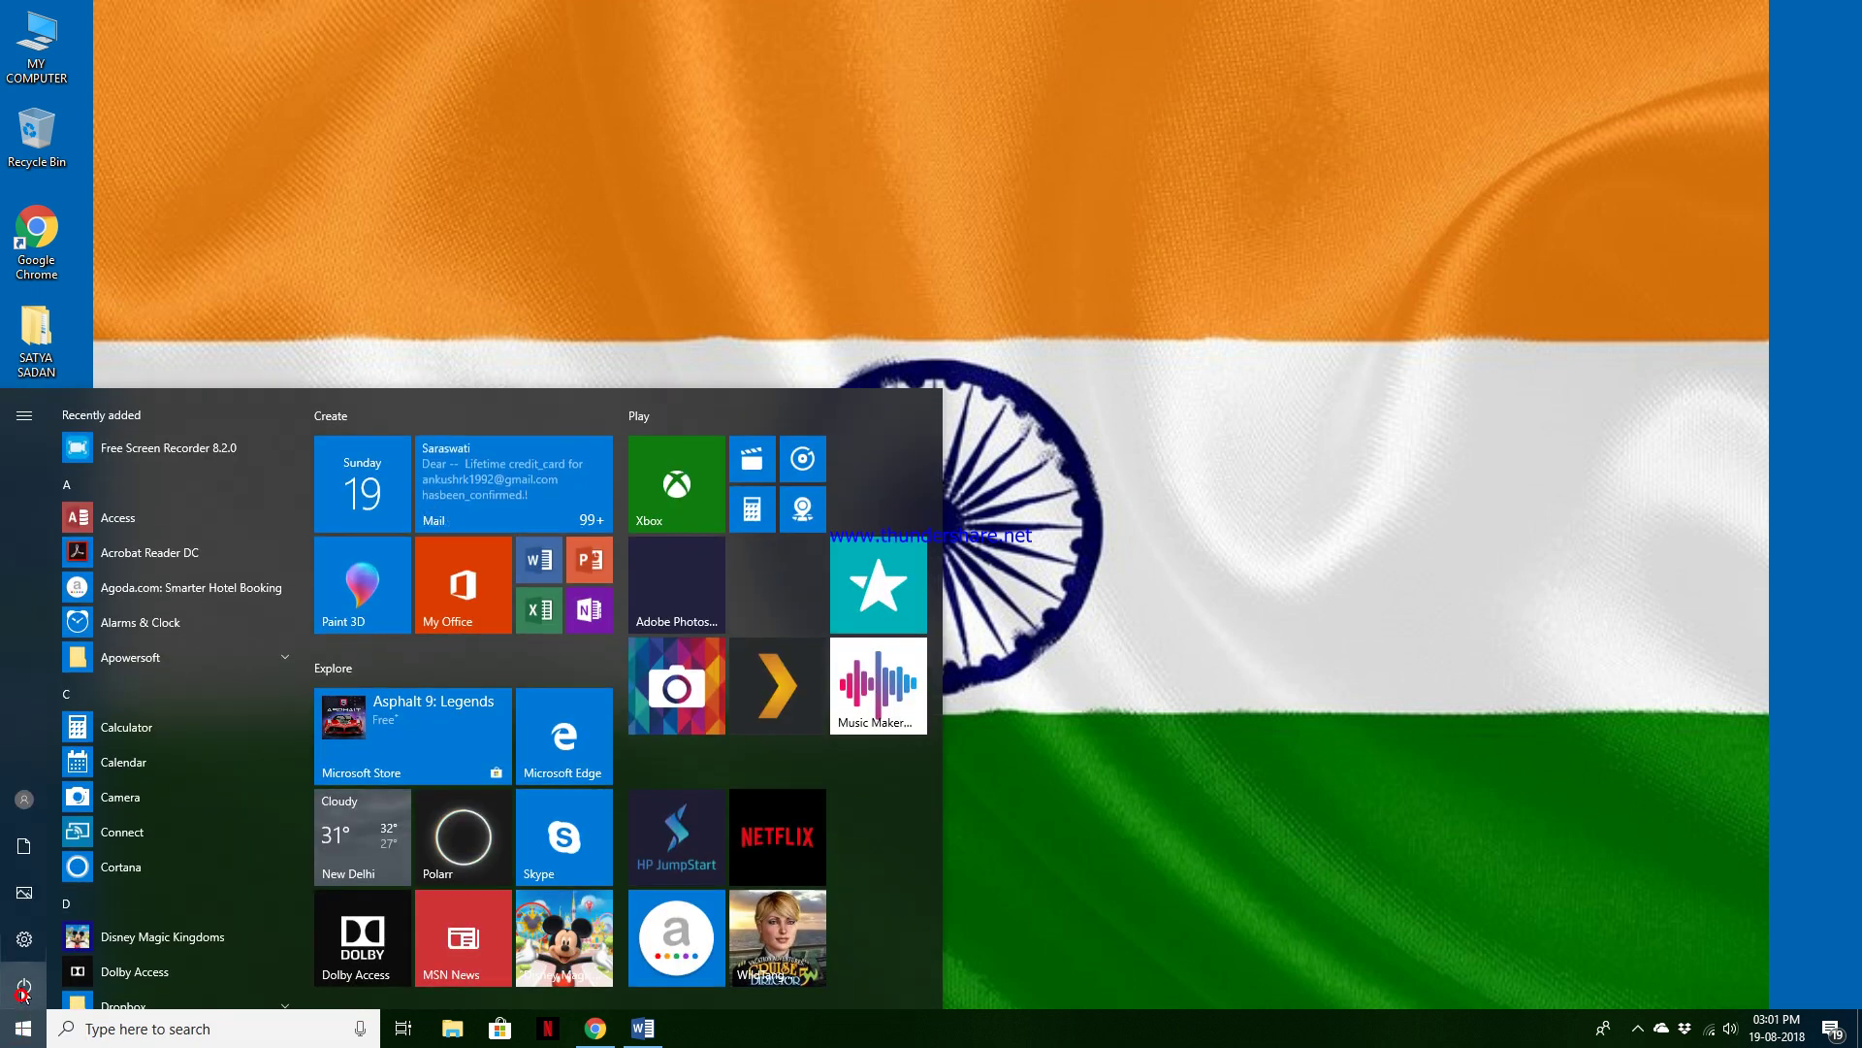
{"action": "left_click", "coordinate": [24, 992]}
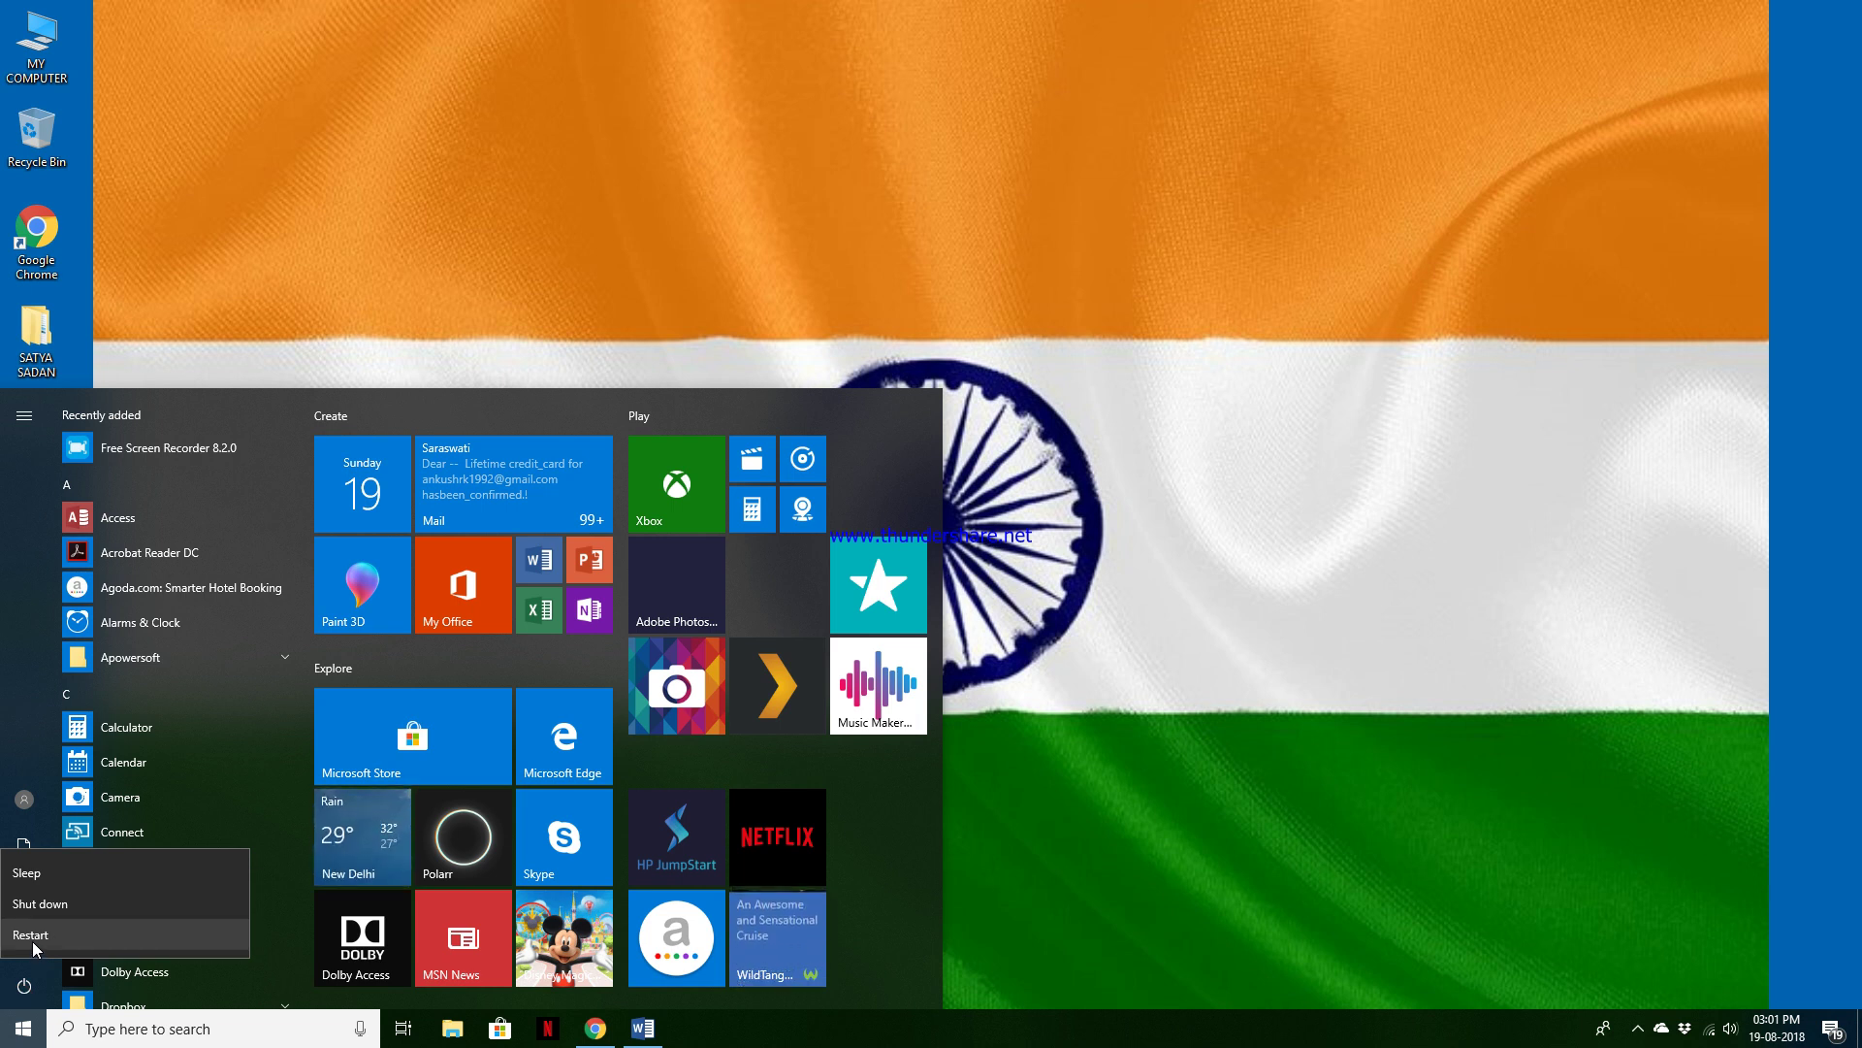
{"action": "key", "text": "Escape"}
{"action": "left_click", "coordinate": [1122, 431]}
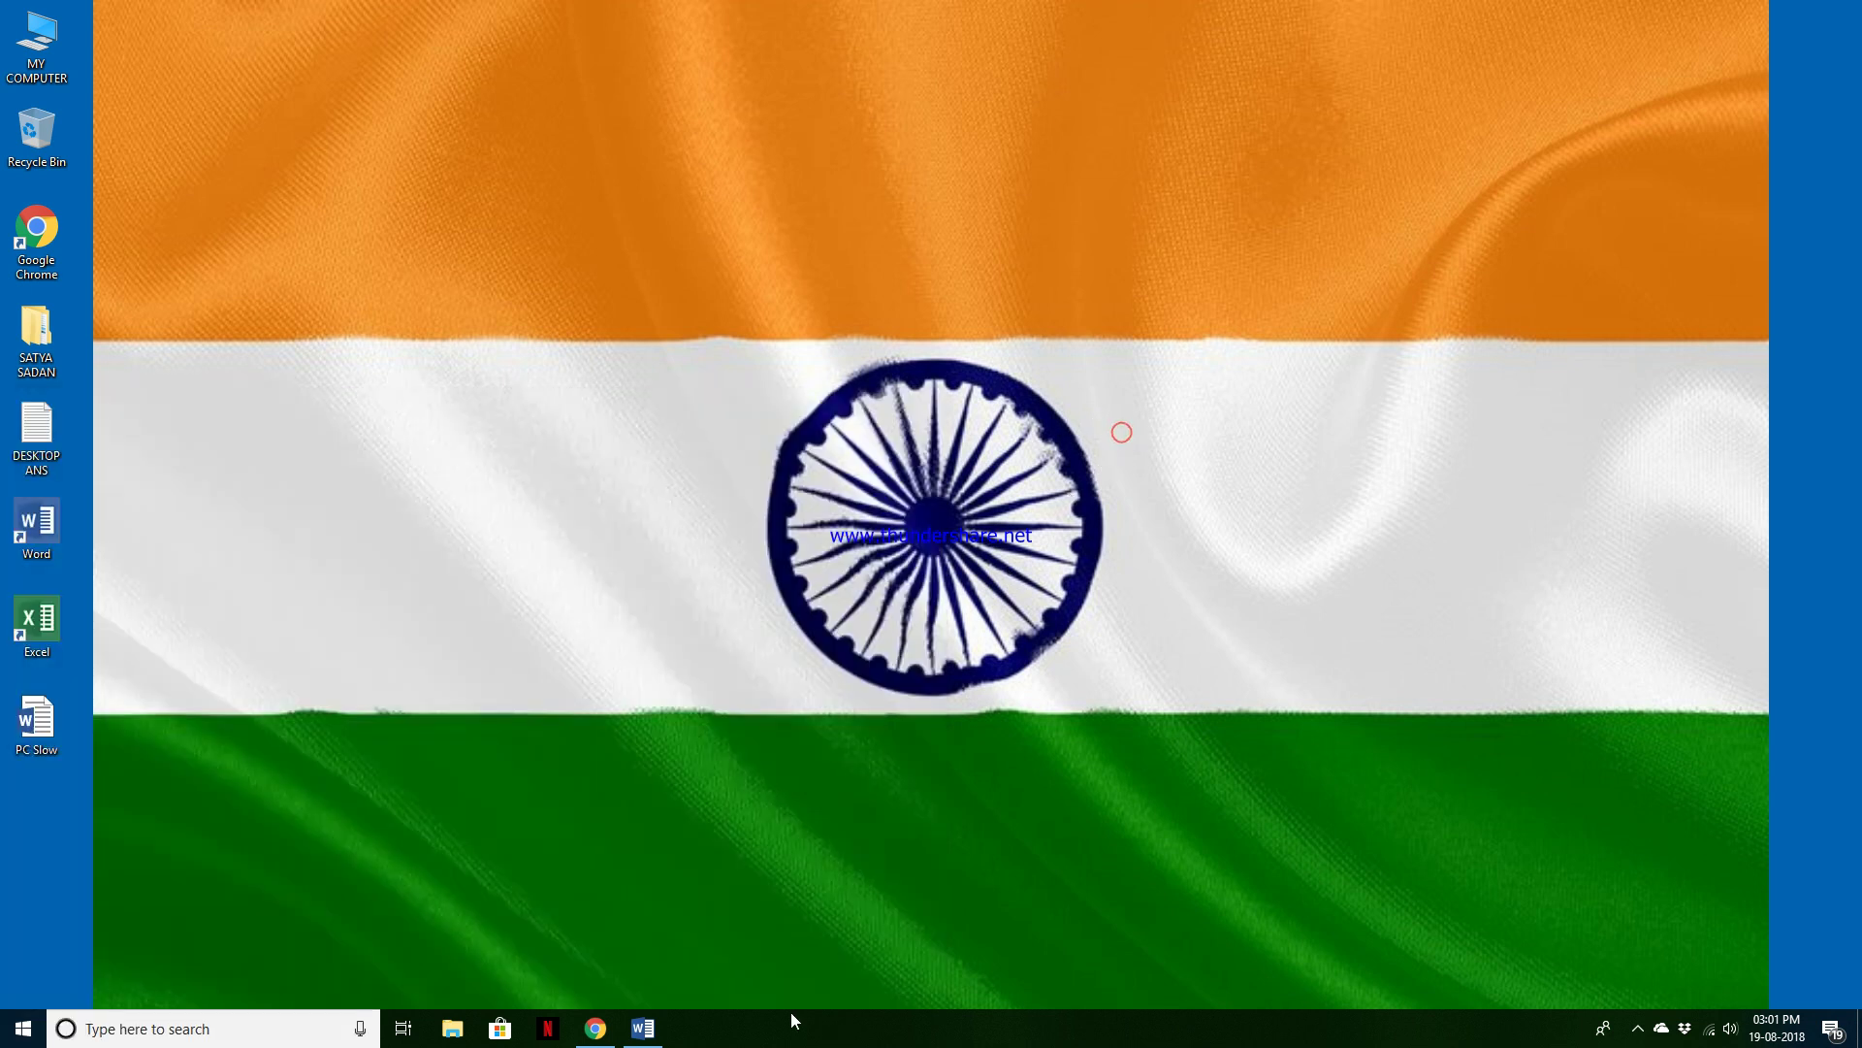
{"action": "left_click", "coordinate": [643, 1028]}
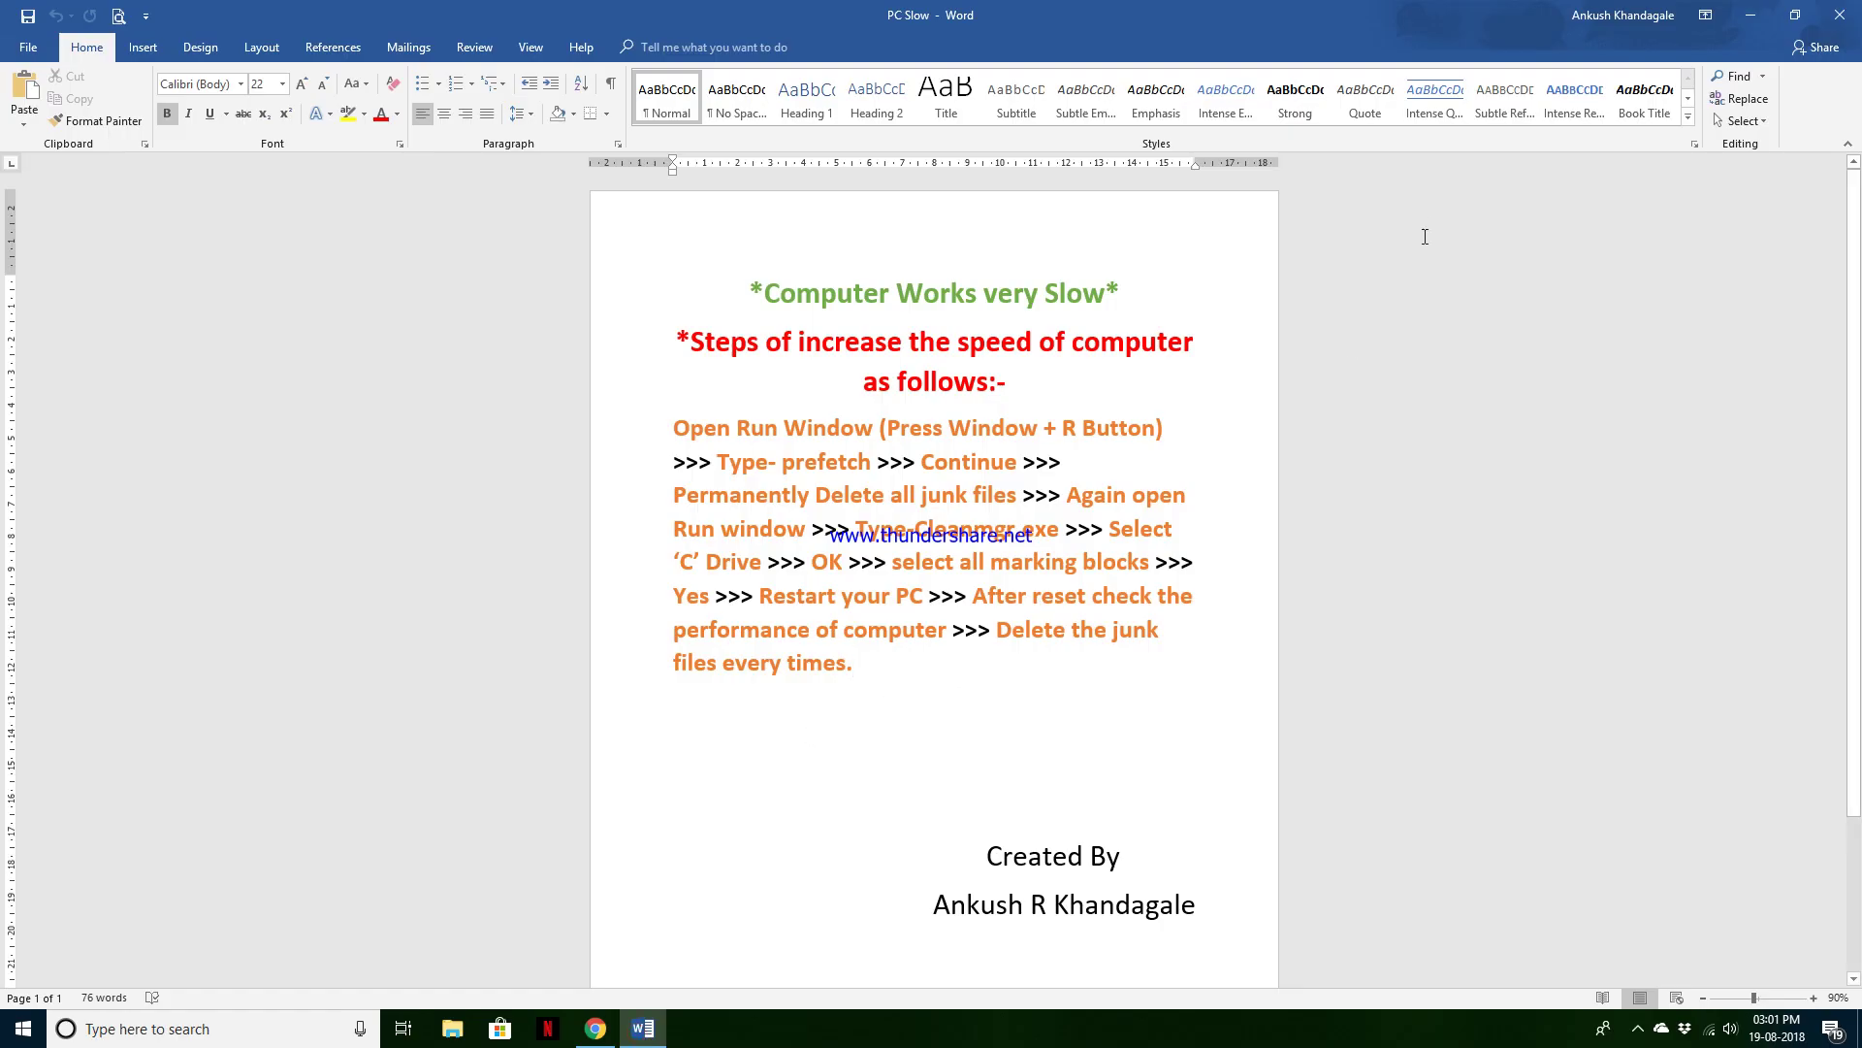
{"action": "left_click", "coordinate": [1751, 15]}
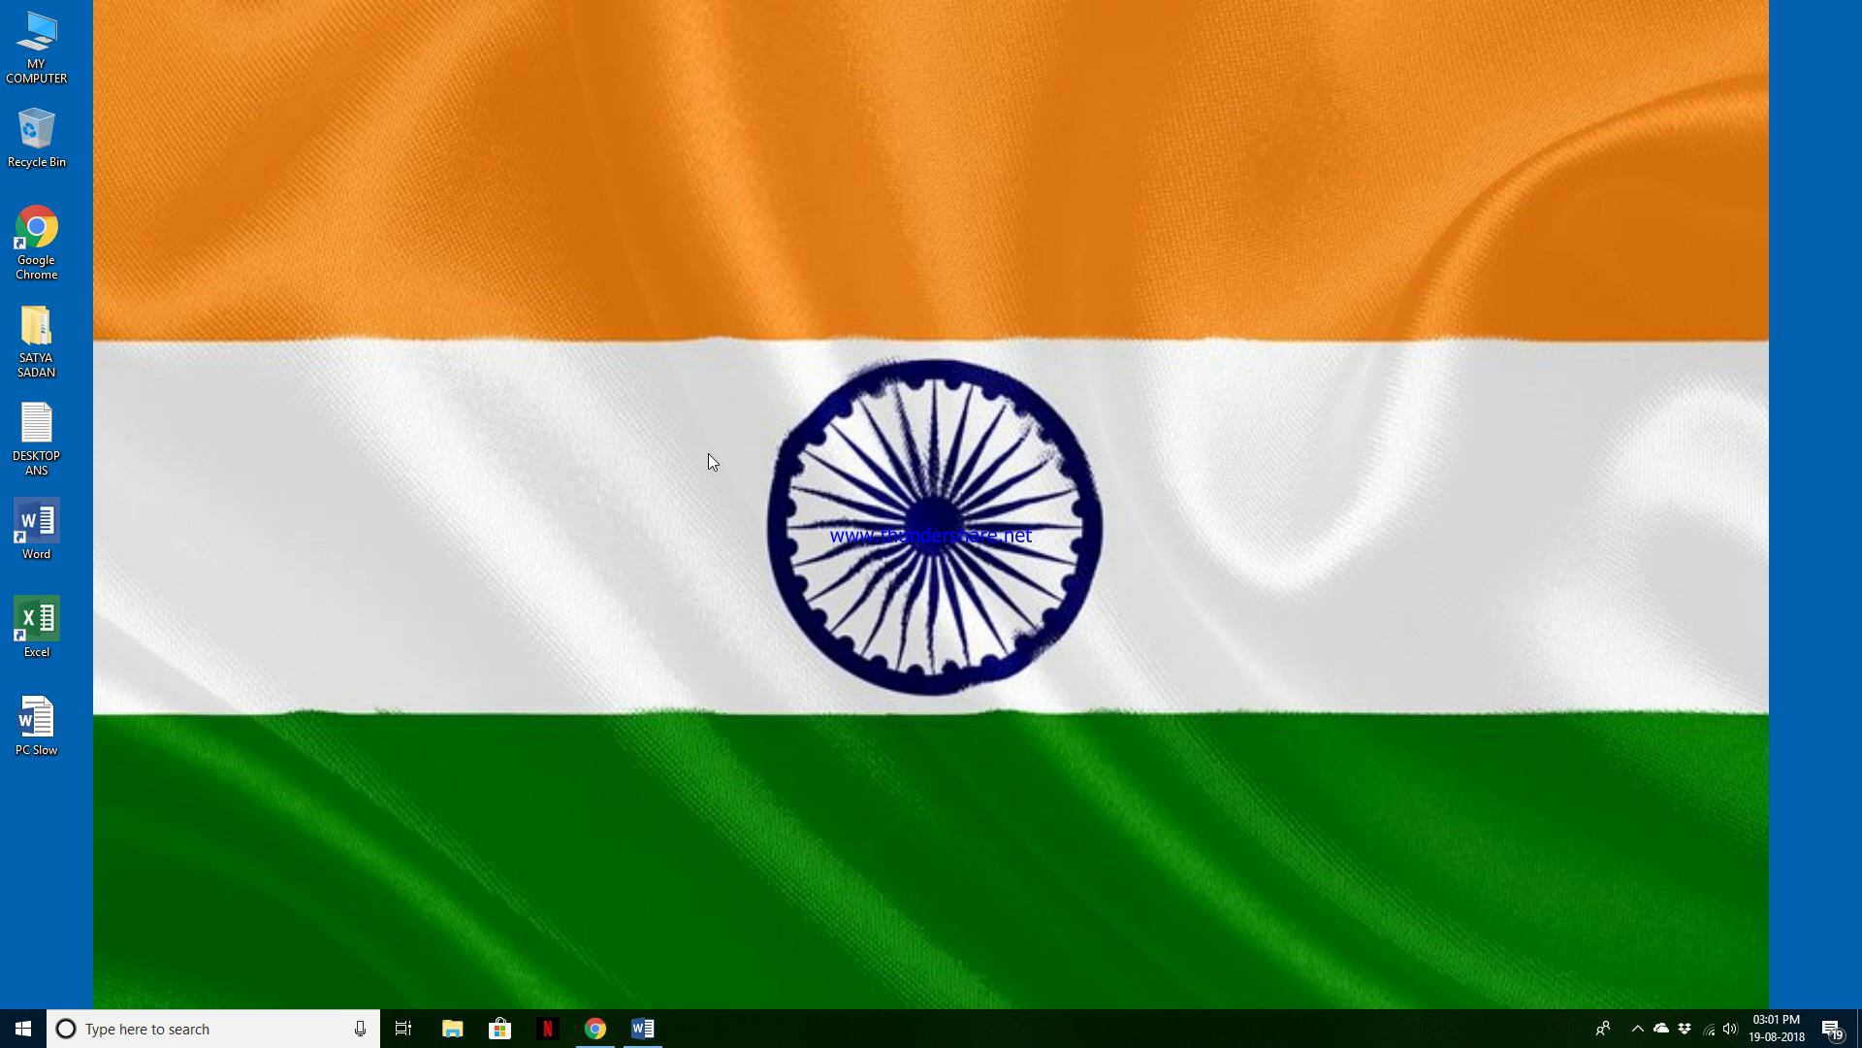